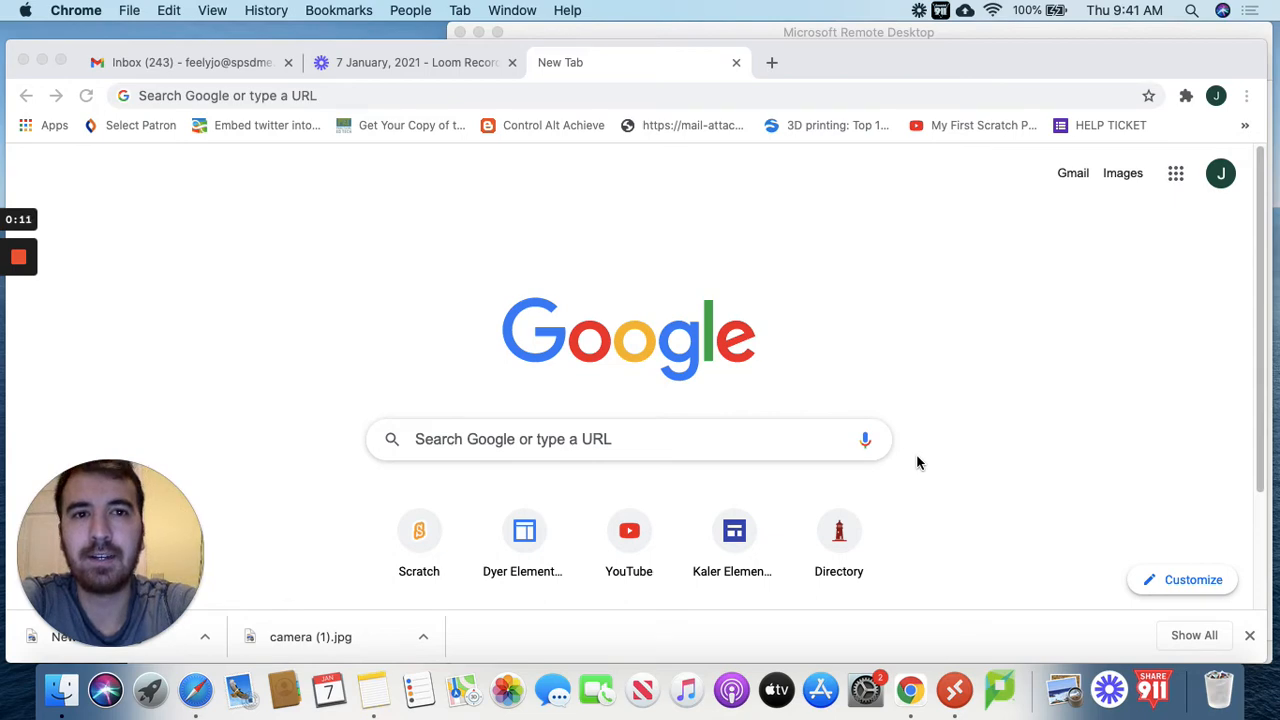
Go to photopea.com and reposition the browser window so the editor is fully in view.
click(596, 95)
text(ph)
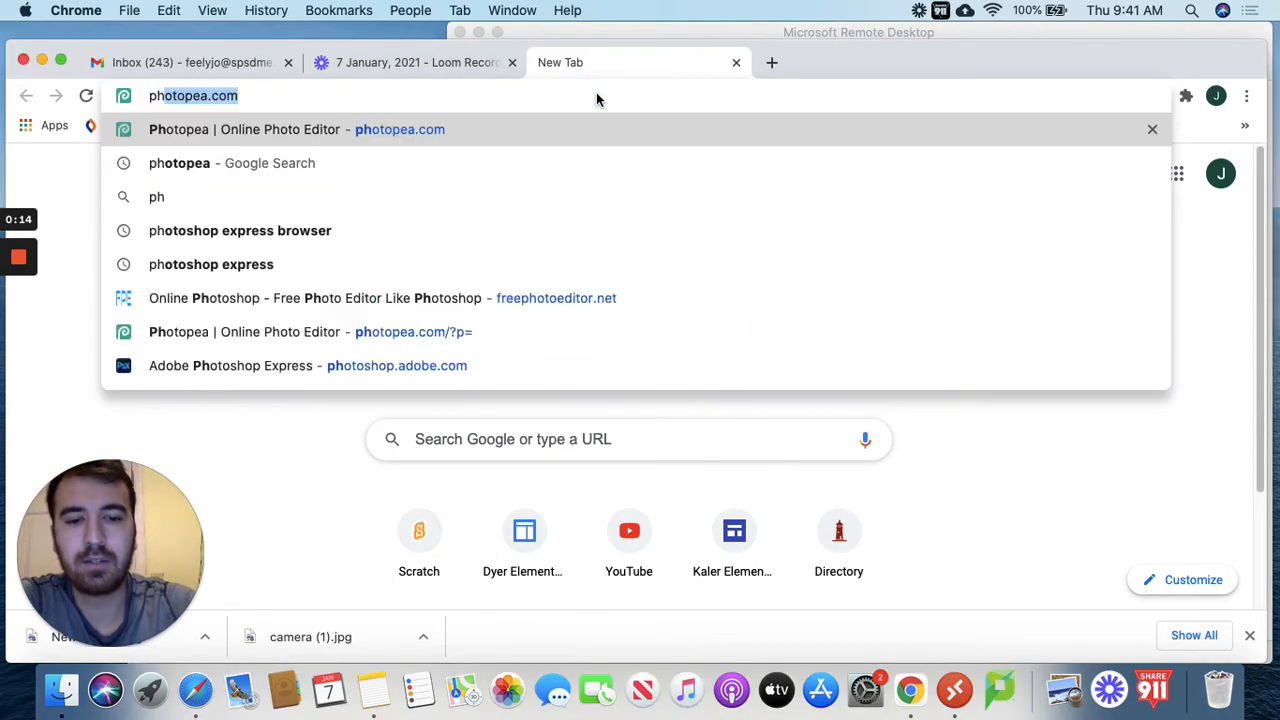
text(otopea)
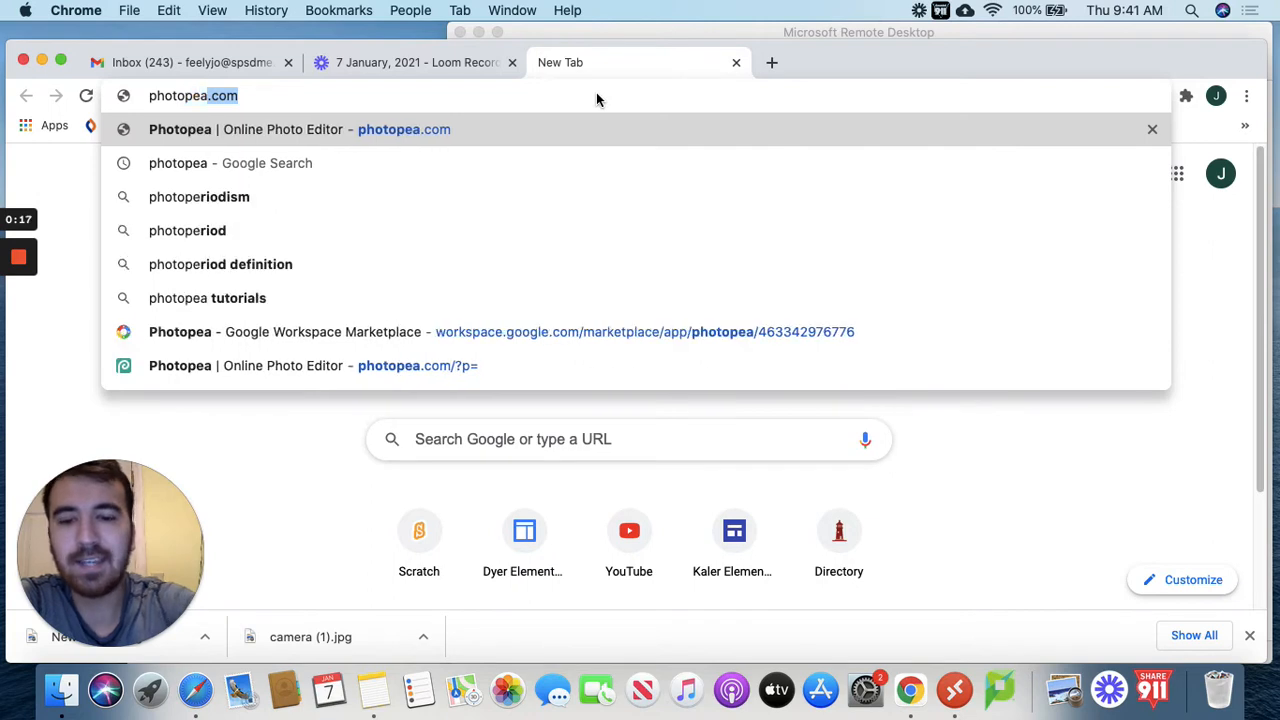
text(.com)
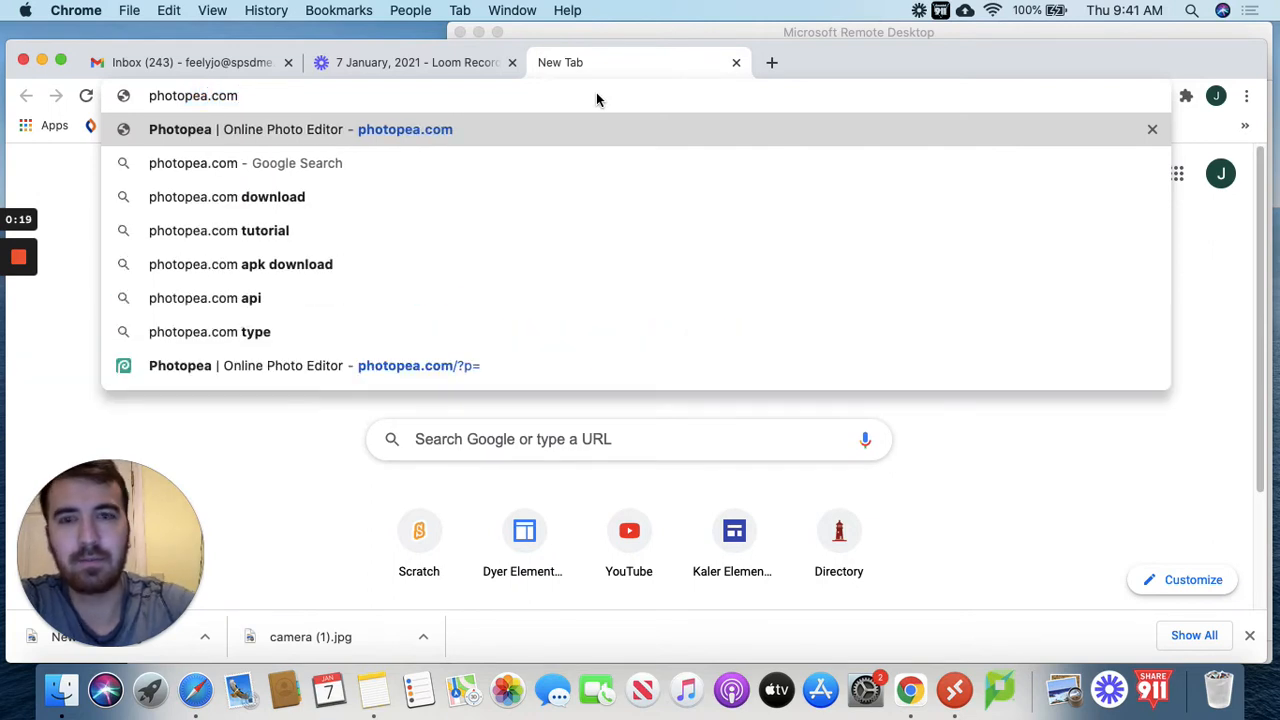
key(Return)
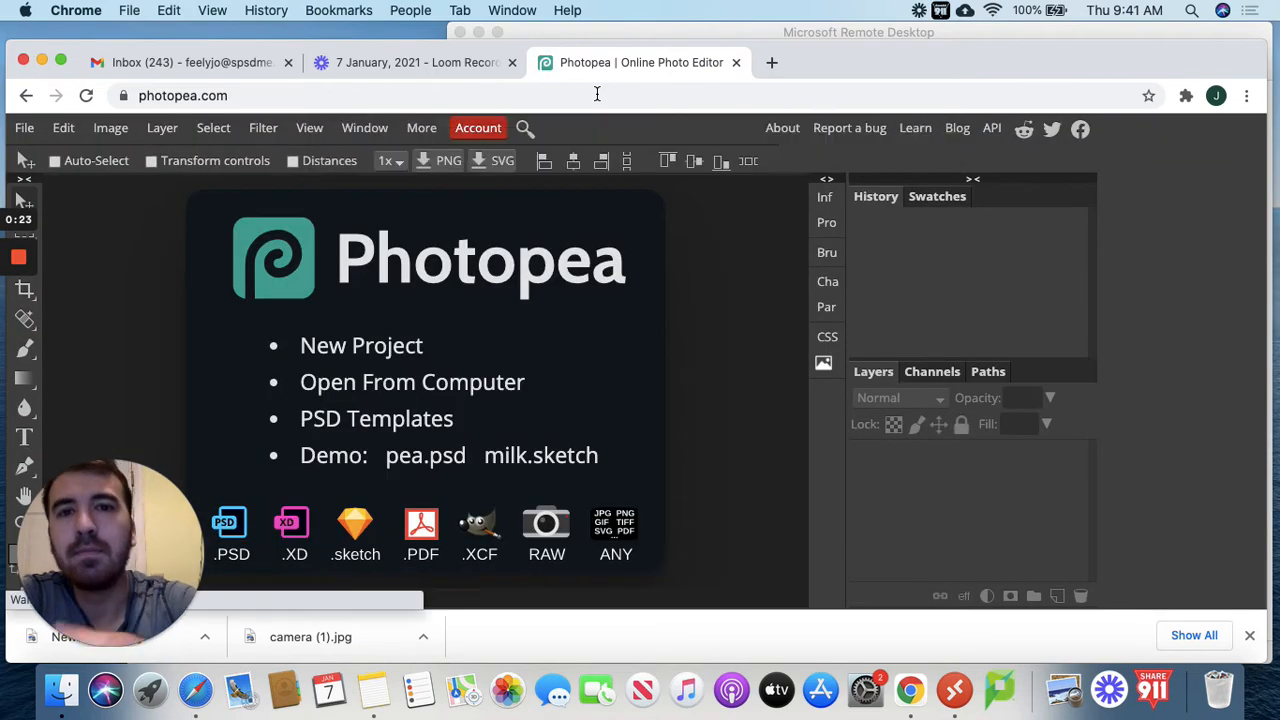
drag(873, 60, 837, 30)
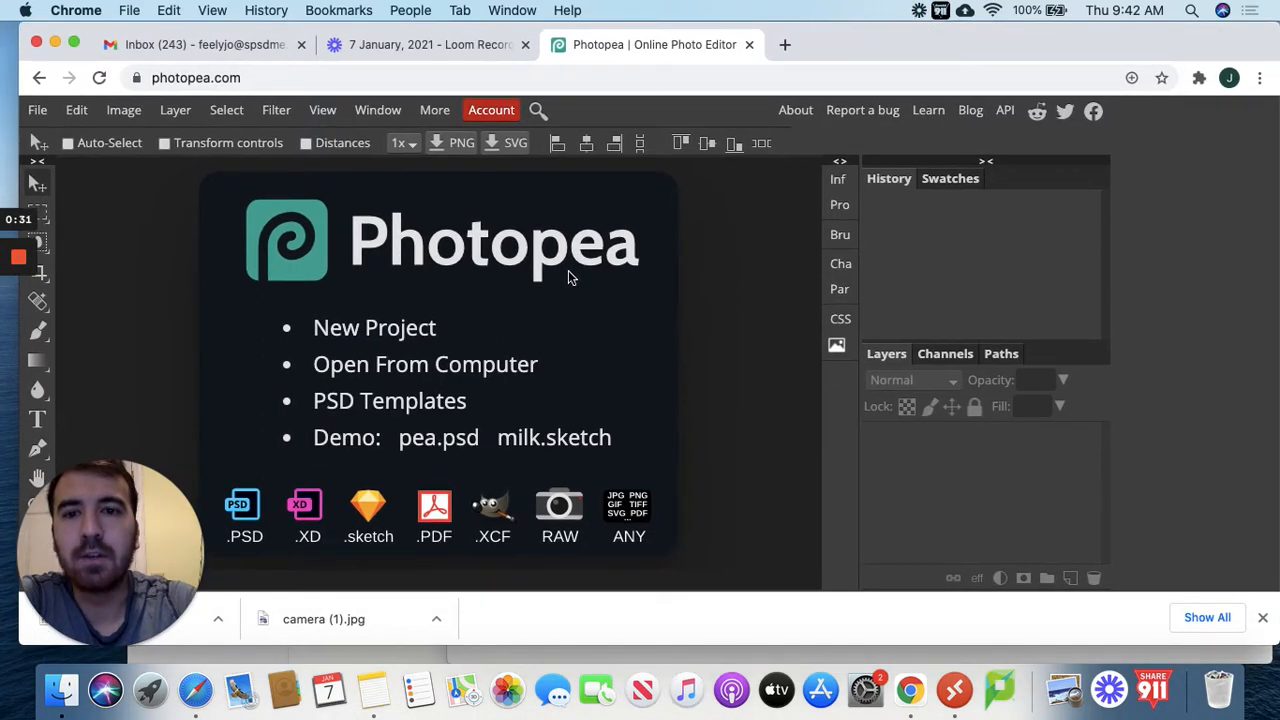
Create a new 1280 x 720 px project with a white background.
click(393, 334)
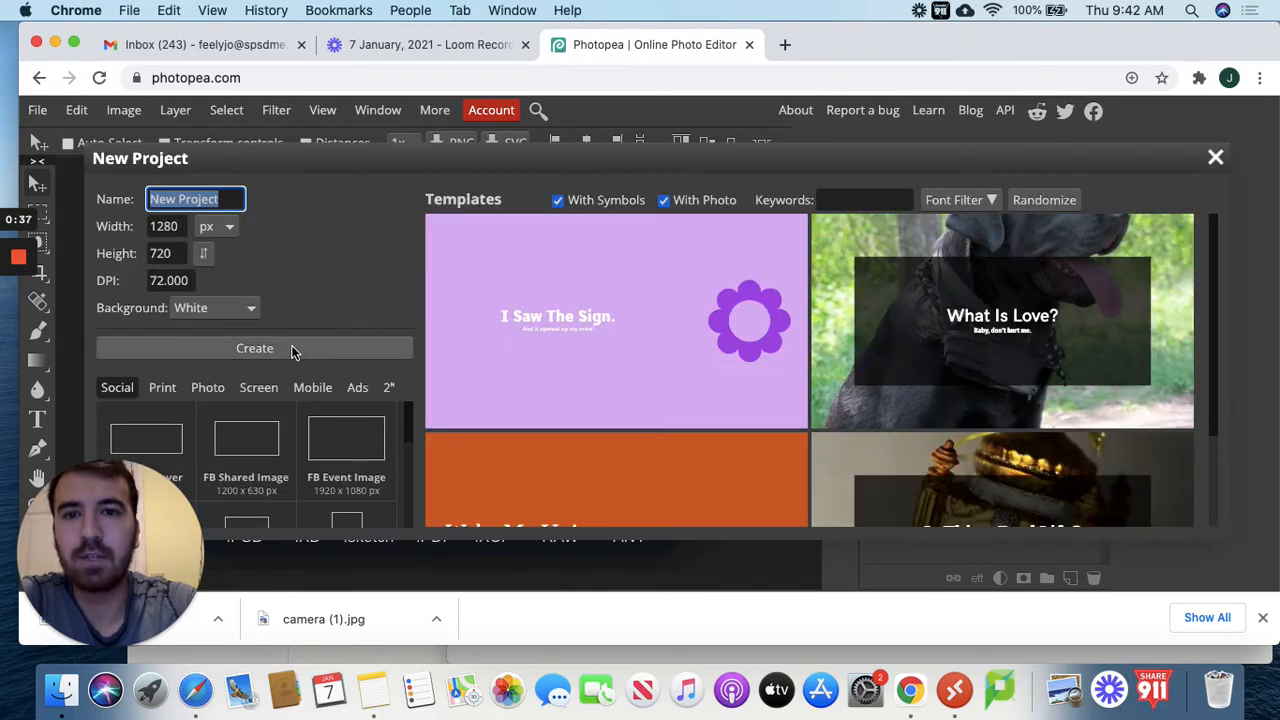
click(258, 349)
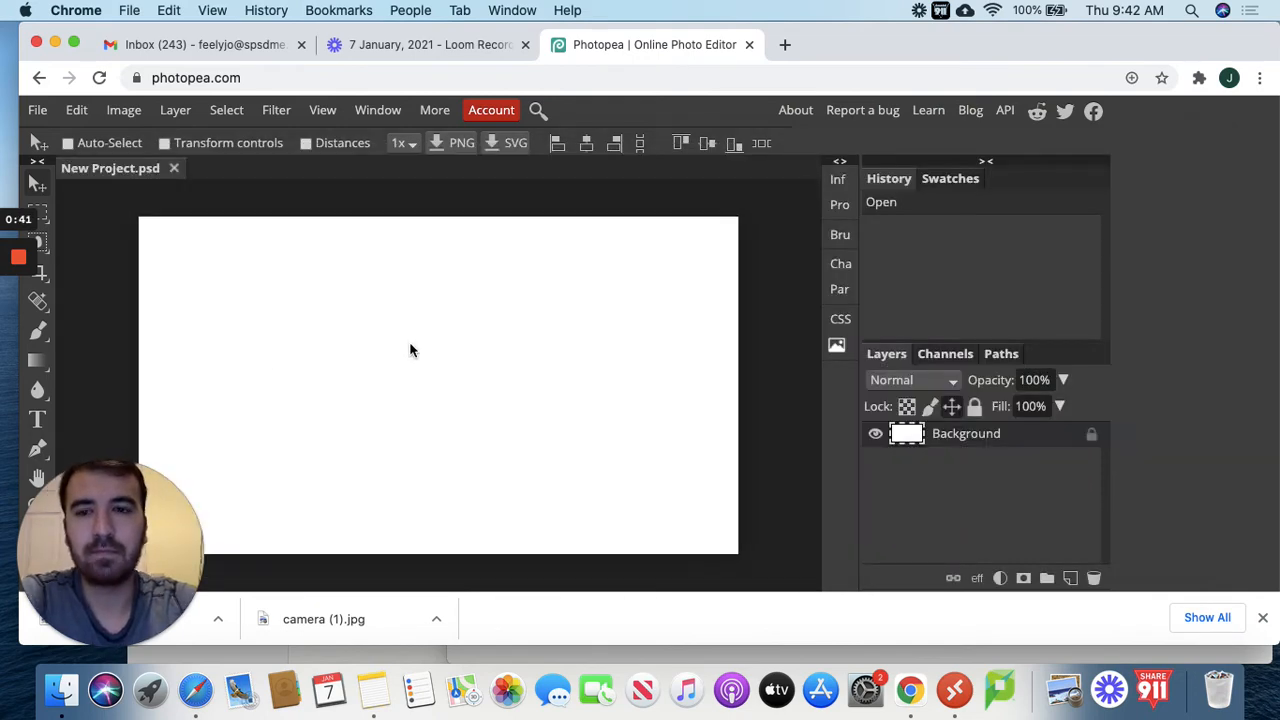
drag(120, 527, 370, 415)
drag(637, 327, 1143, 67)
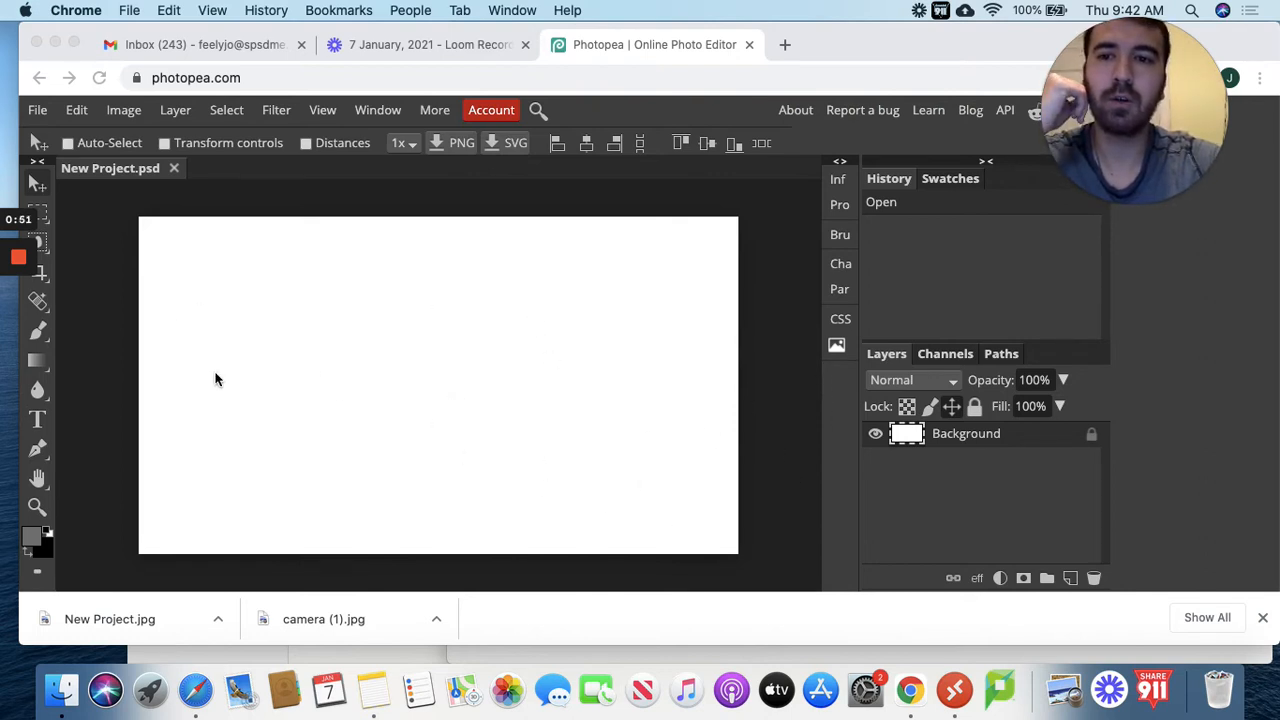
Fill the canvas background with grey 6f6f6f using the Paint Bucket Tool.
click(38, 362)
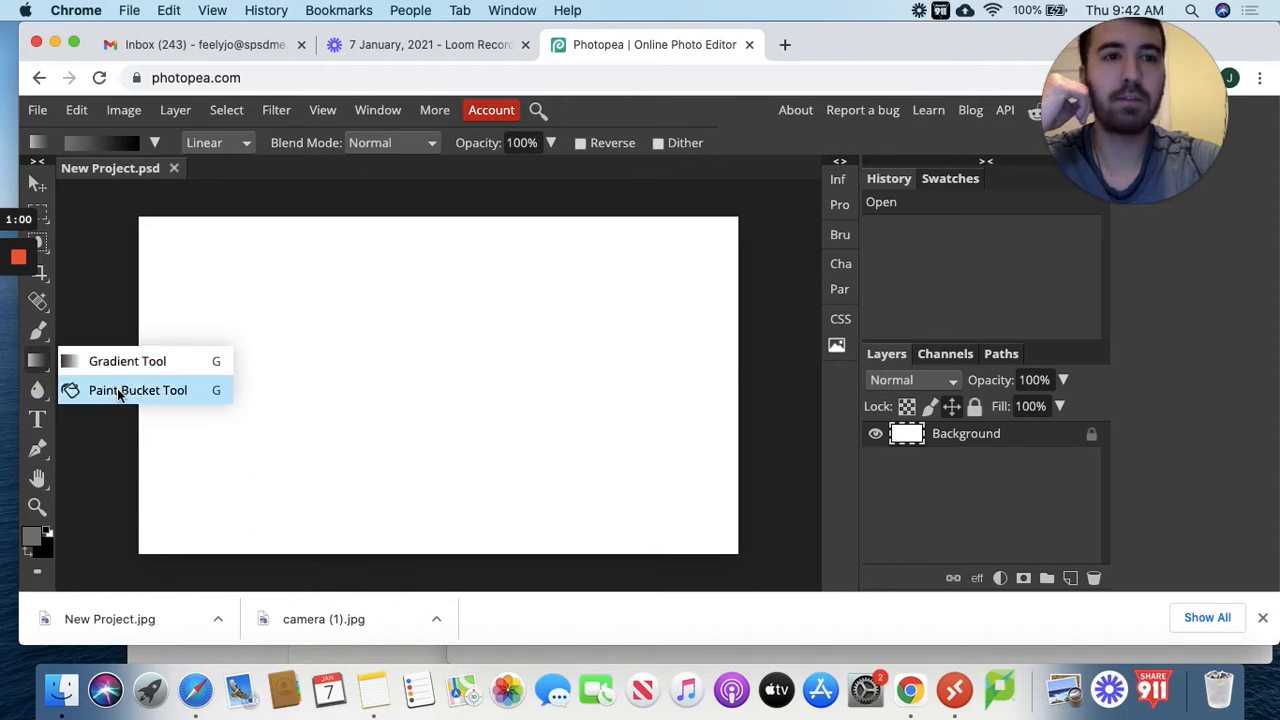
click(118, 392)
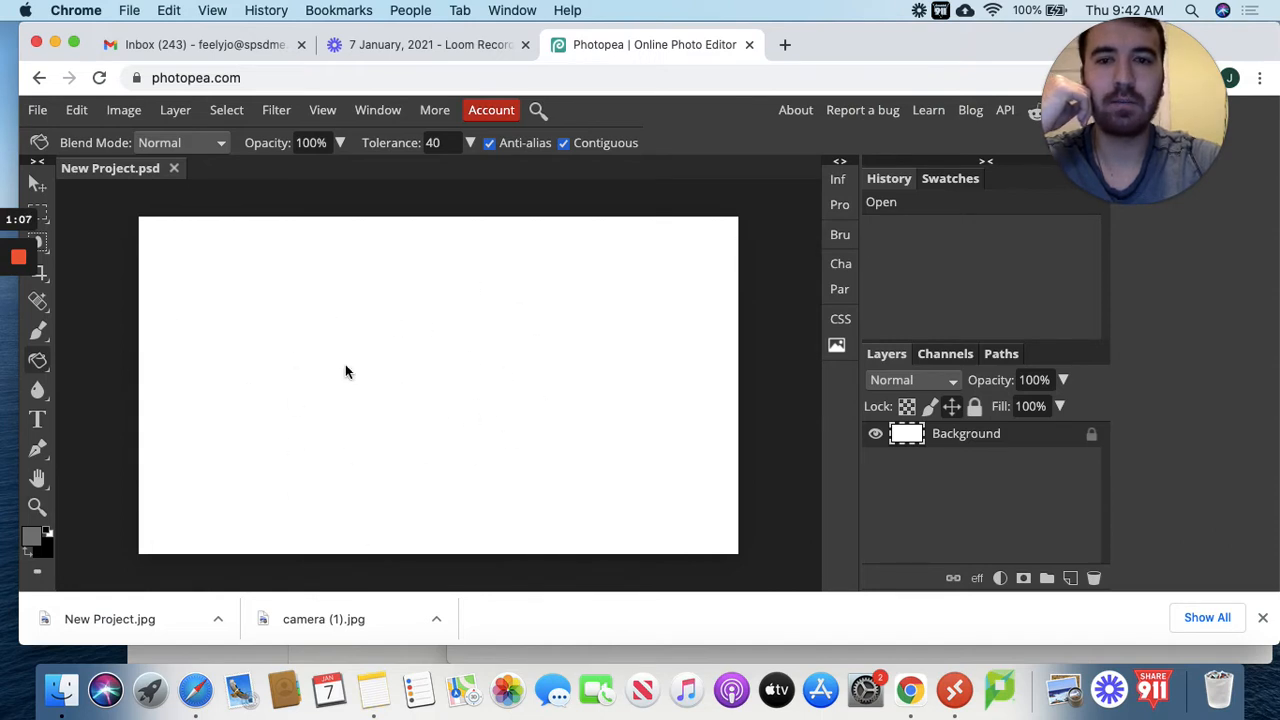
click(32, 541)
mouse_move(299, 324)
mouse_down()
mouse_move(342, 314)
mouse_move(344, 285)
mouse_move(248, 278)
mouse_move(181, 292)
mouse_move(162, 278)
mouse_move(155, 395)
mouse_move(280, 386)
mouse_move(143, 403)
mouse_move(240, 400)
mouse_move(143, 395)
mouse_move(134, 477)
mouse_move(122, 412)
mouse_up()
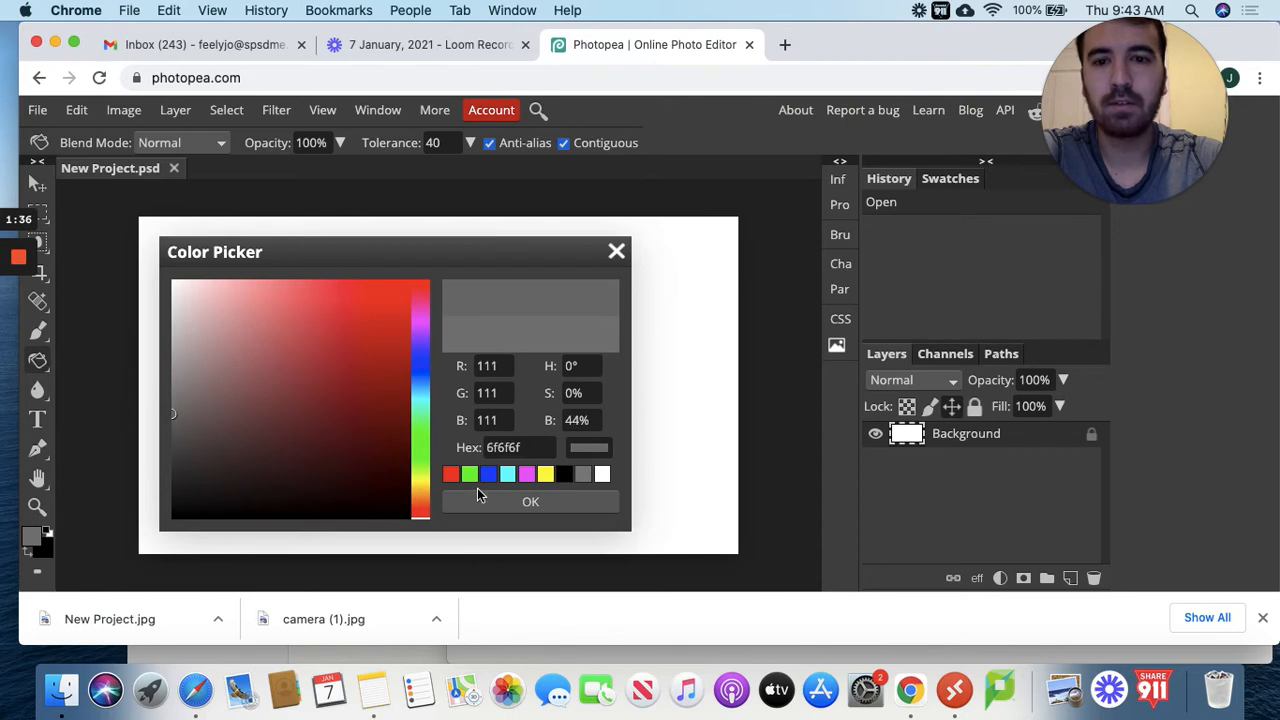
click(503, 503)
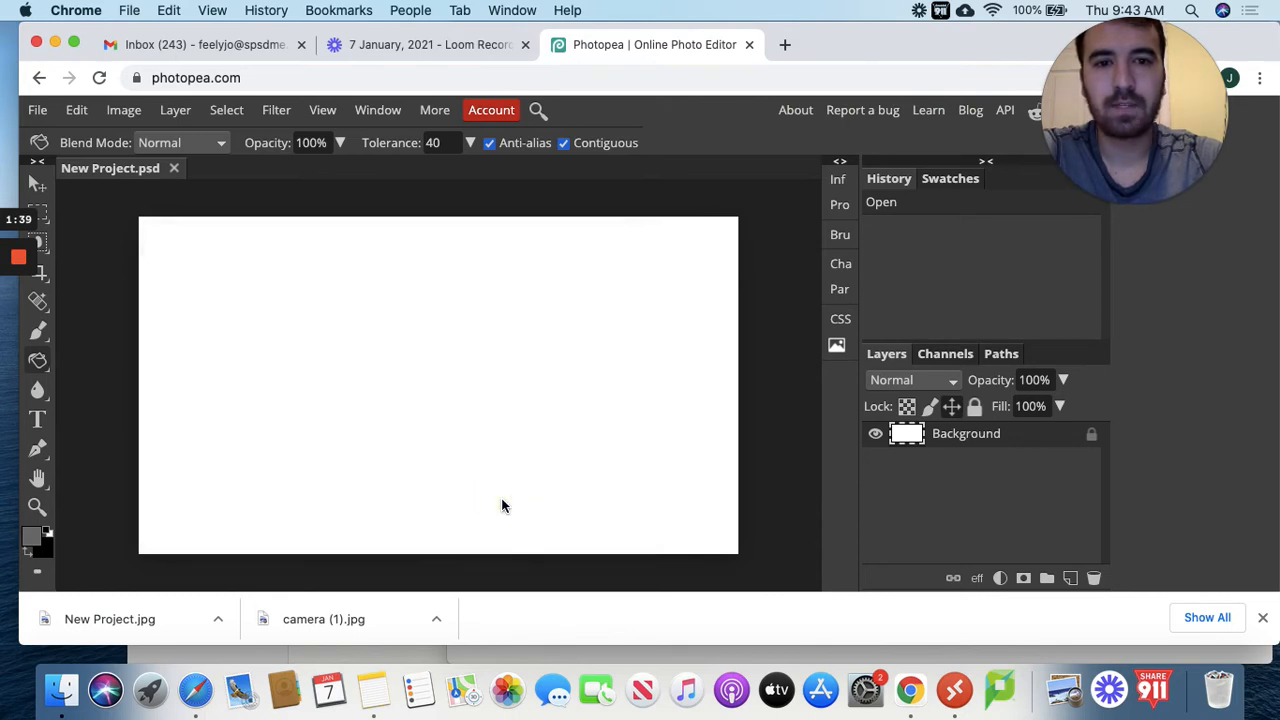
click(448, 380)
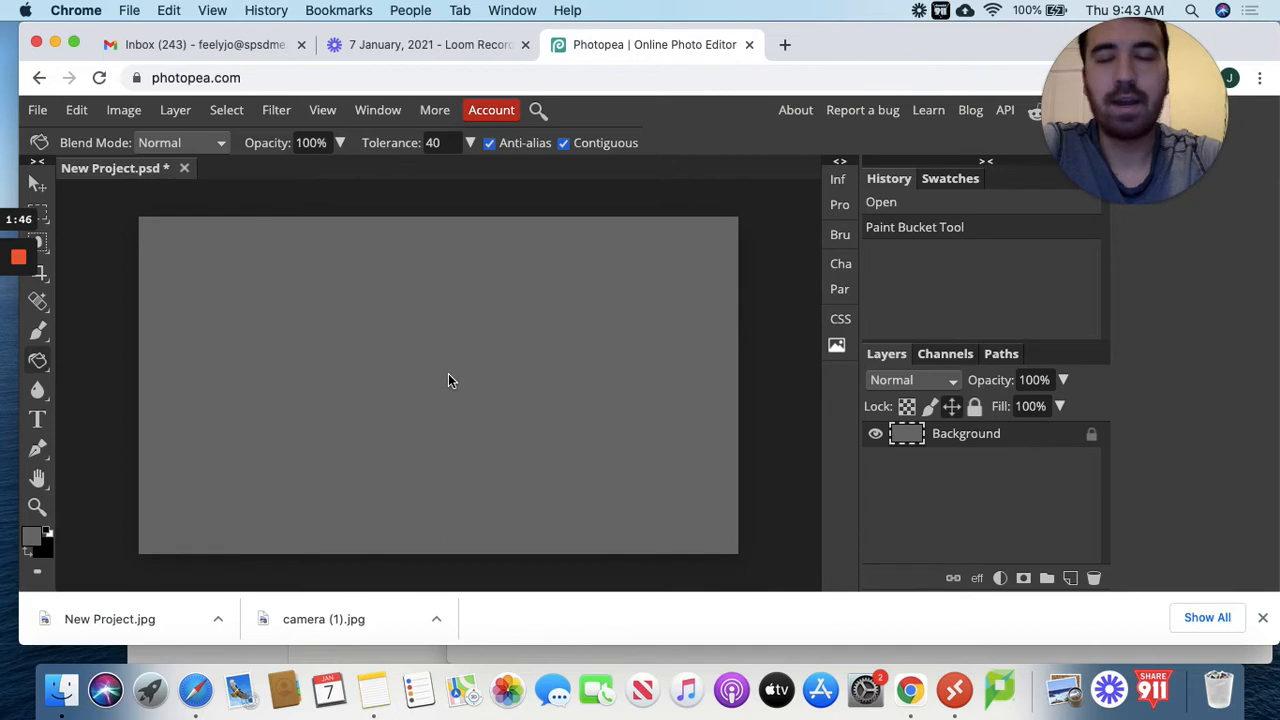
Add a text layer with a first name in capitals at 150 px on the grey canvas.
click(38, 420)
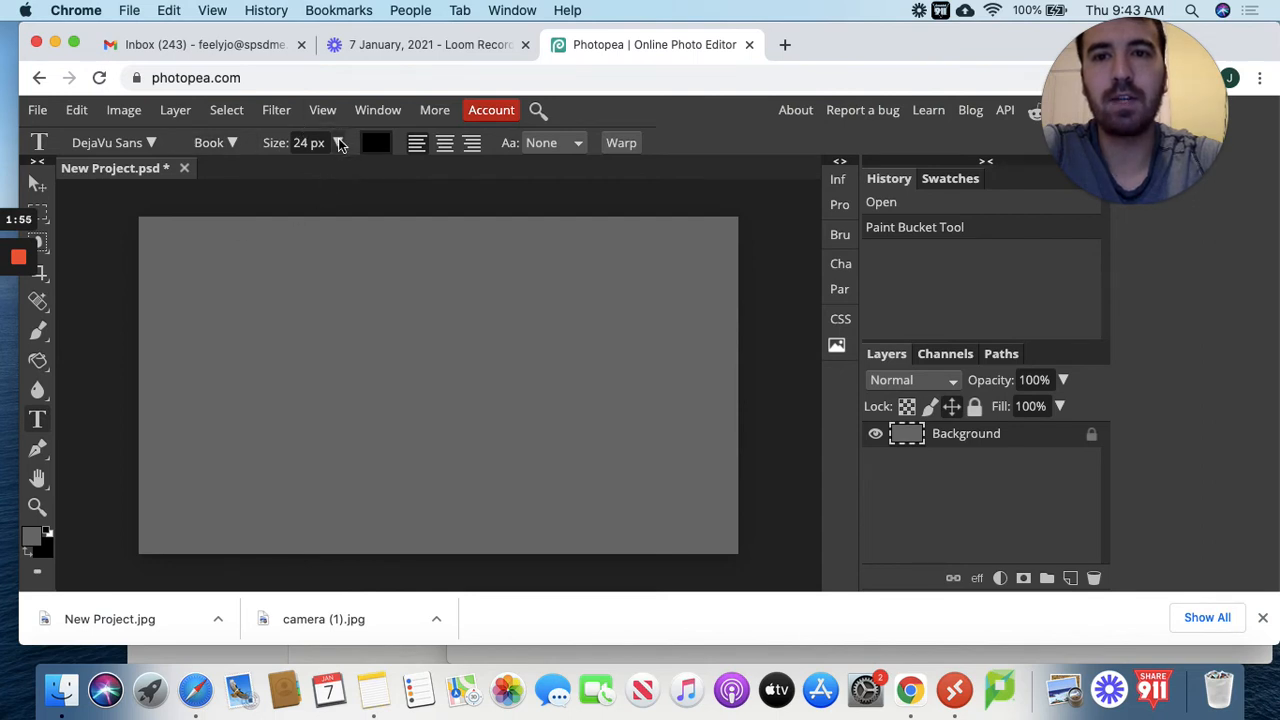
click(338, 143)
drag(315, 175, 380, 174)
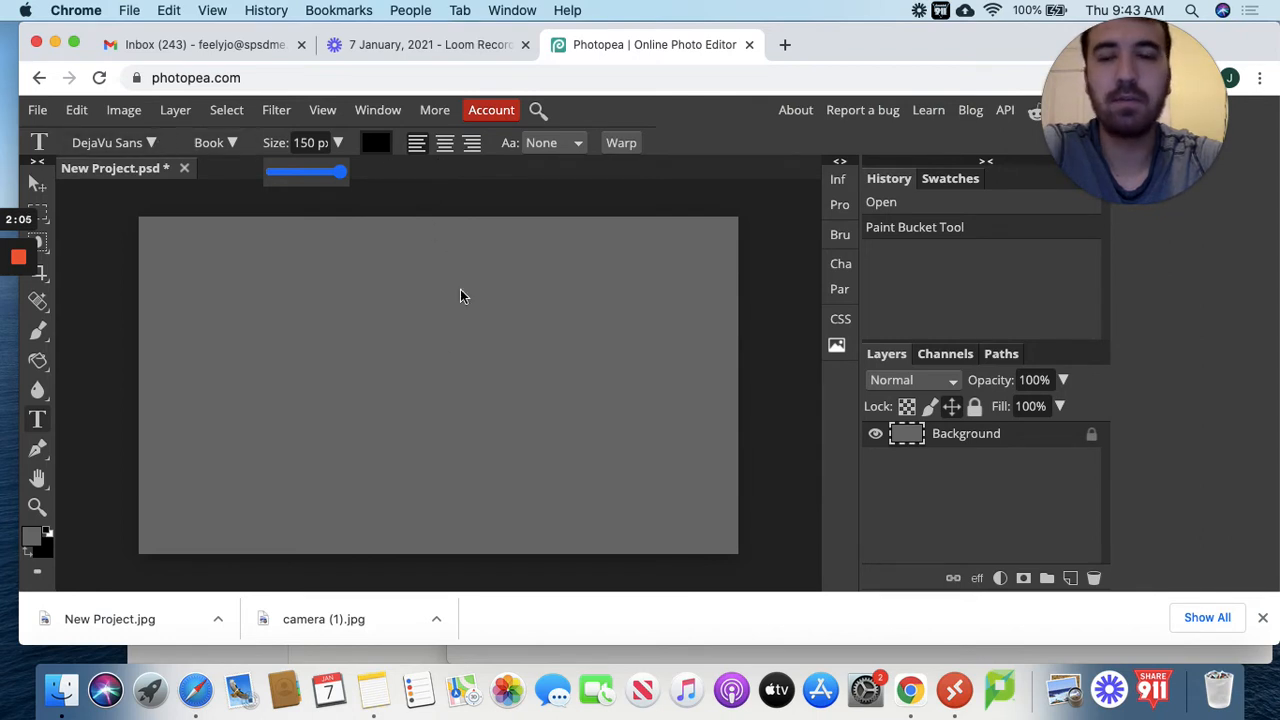
click(297, 365)
click(297, 368)
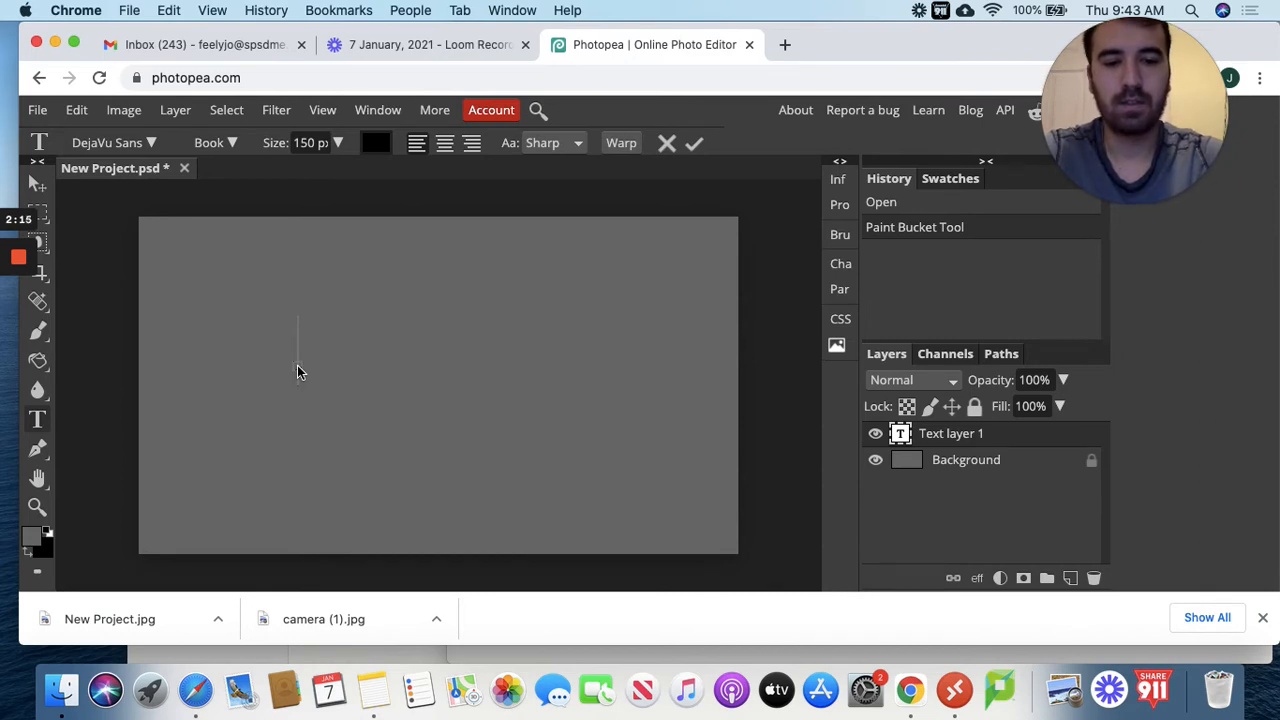
text(JOE)
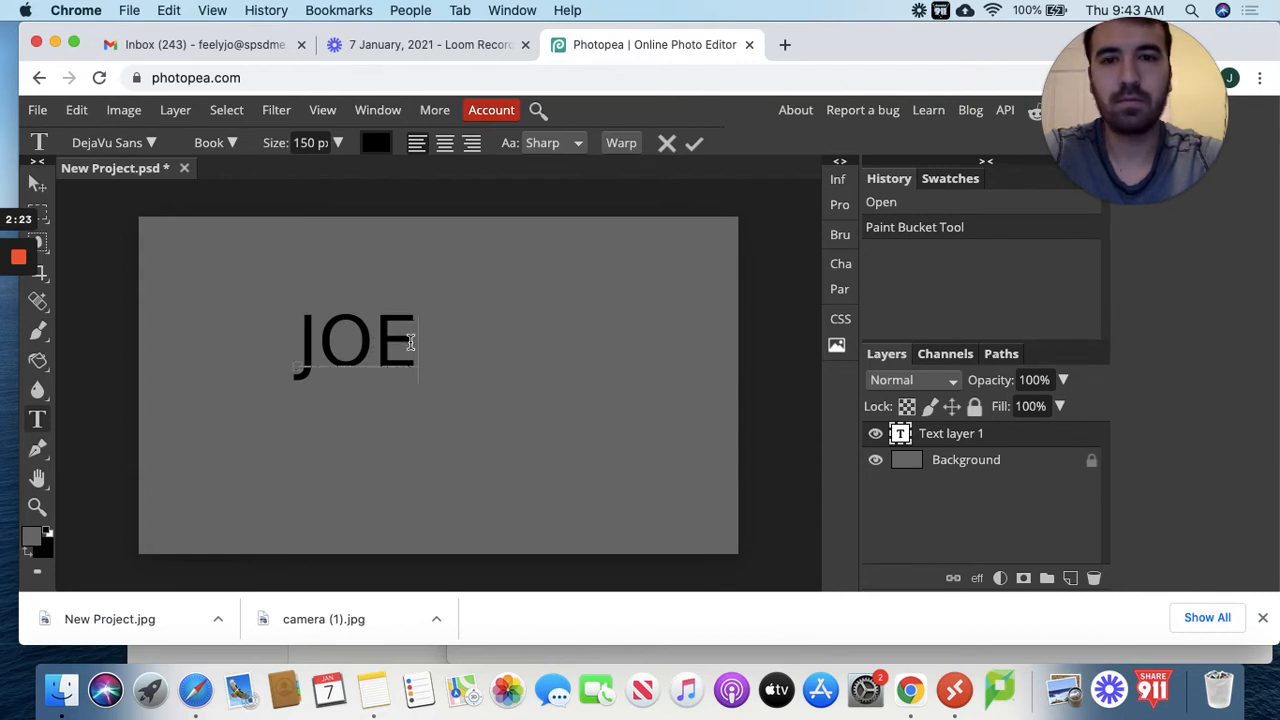
Replace the text with the person's title and surname in capitals and move it to the middle of the canvas.
drag(410, 340, 281, 338)
text(MR. FEELY)
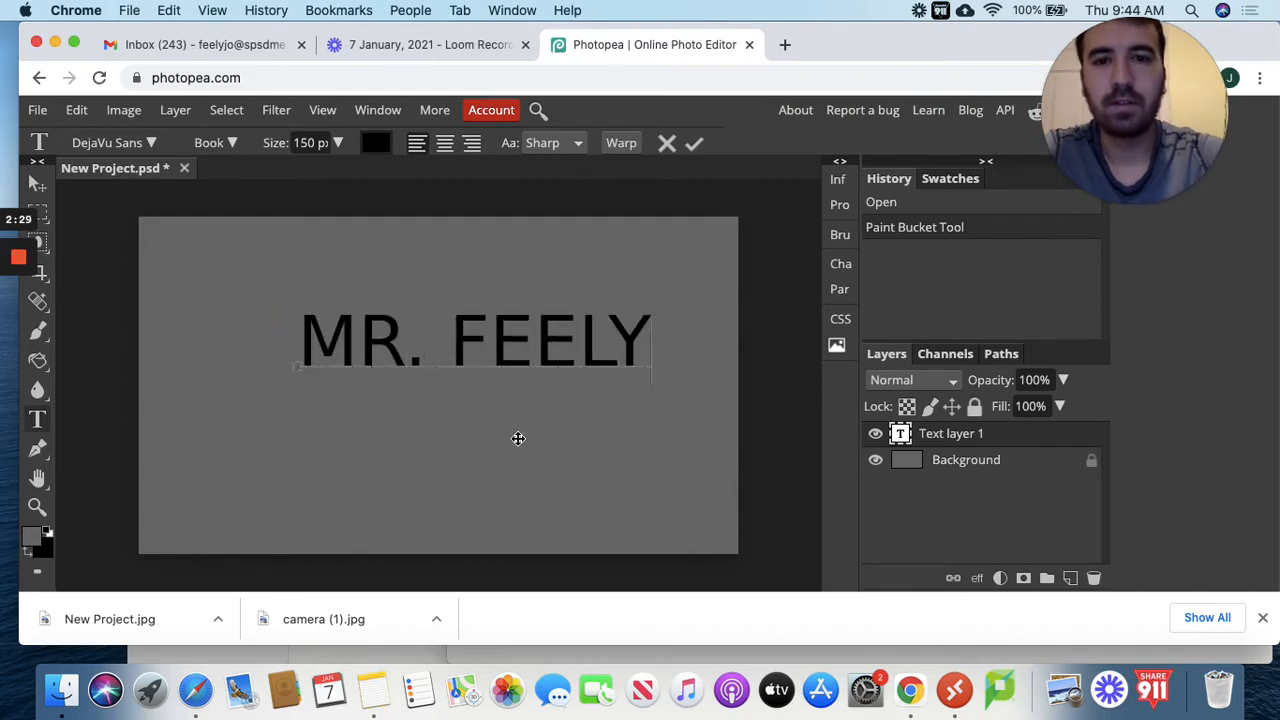
drag(514, 406, 475, 424)
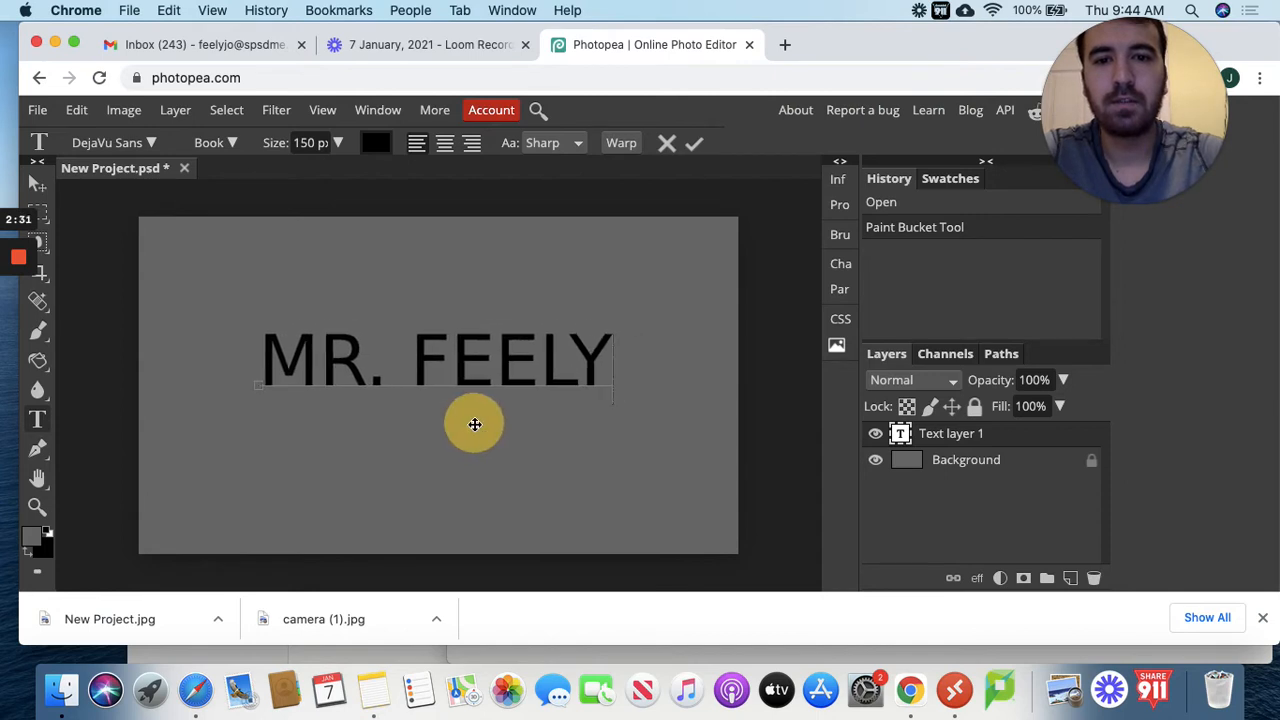
Recolor the whole name text to light blue 7cbfff.
triple_click(476, 364)
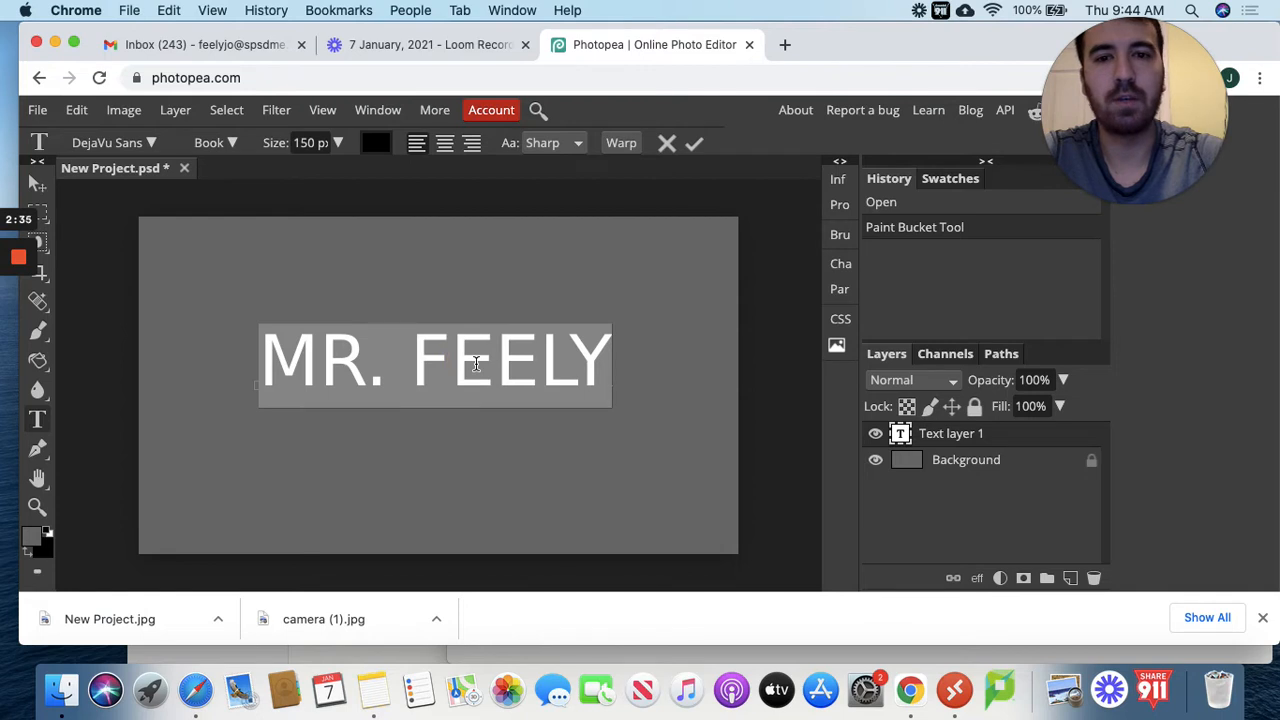
click(476, 364)
drag(603, 358, 214, 337)
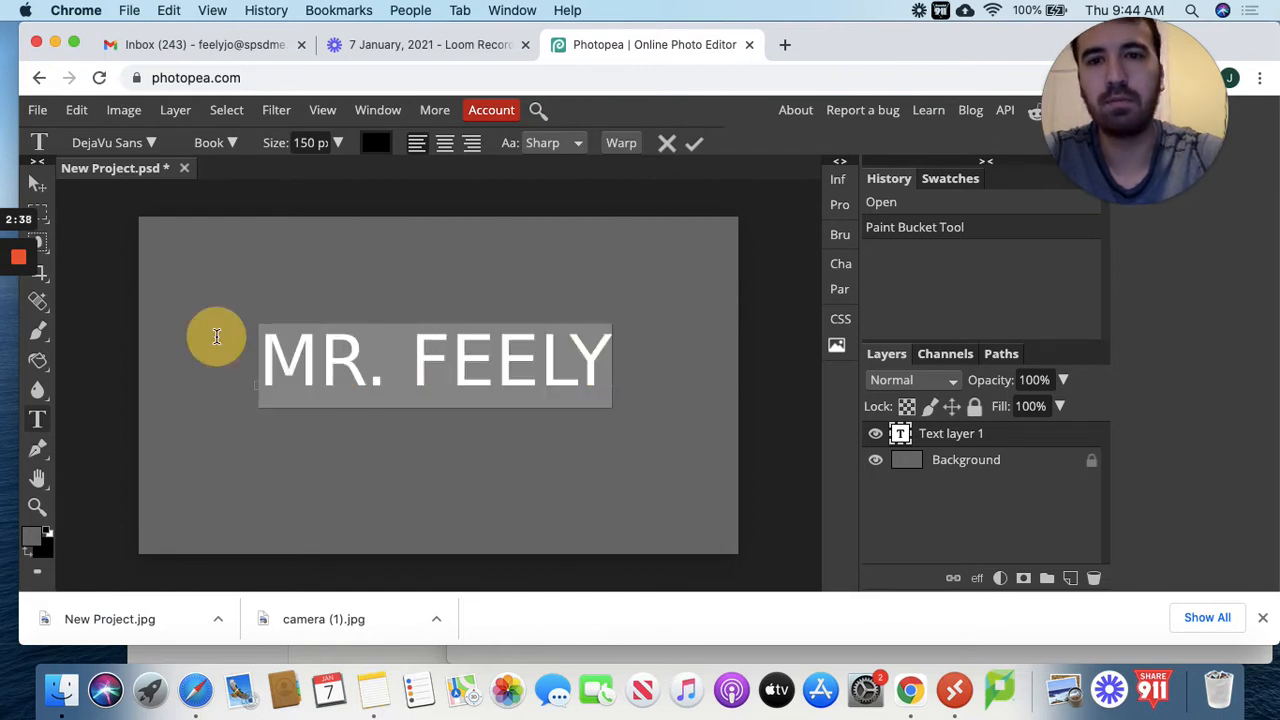
click(373, 145)
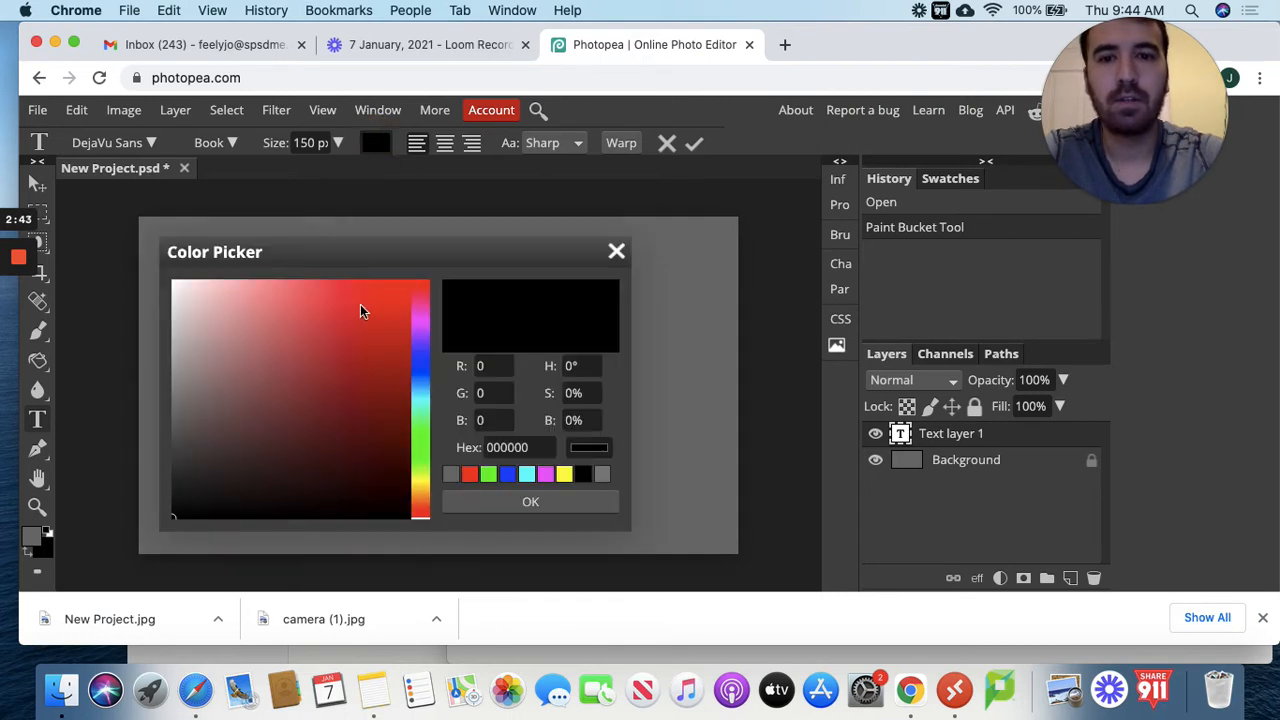
drag(356, 298, 293, 250)
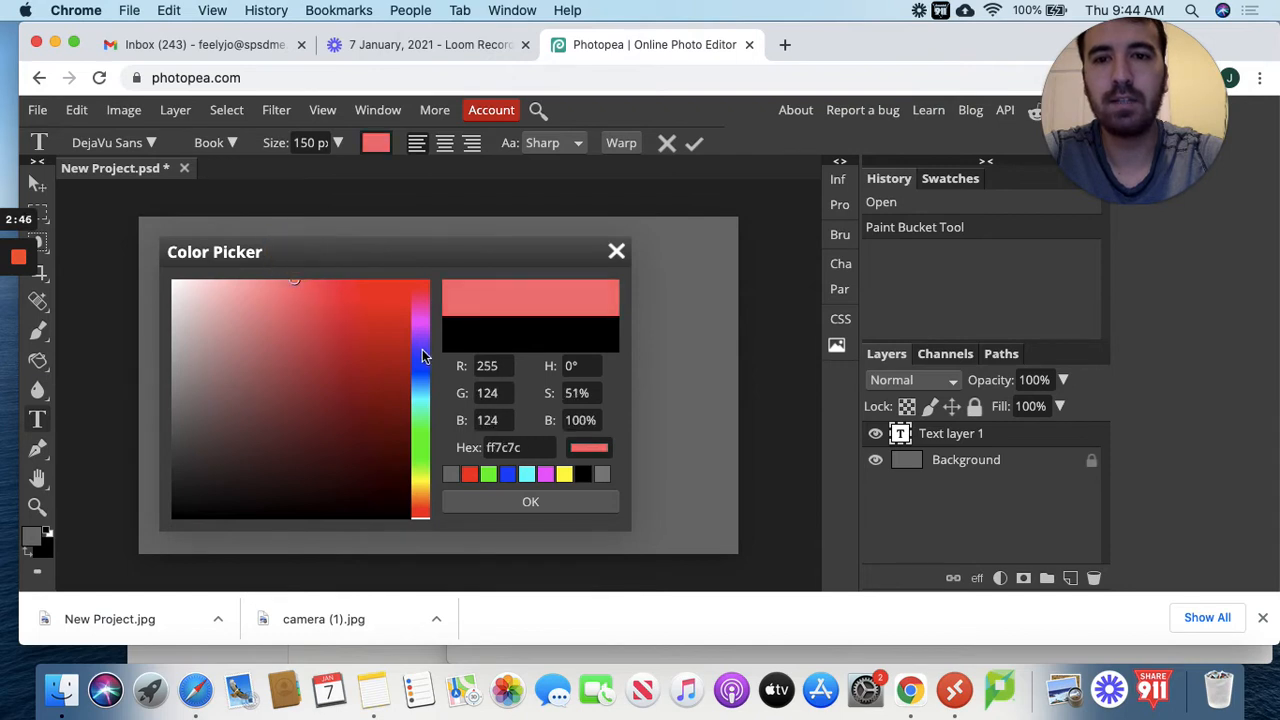
click(421, 380)
click(524, 504)
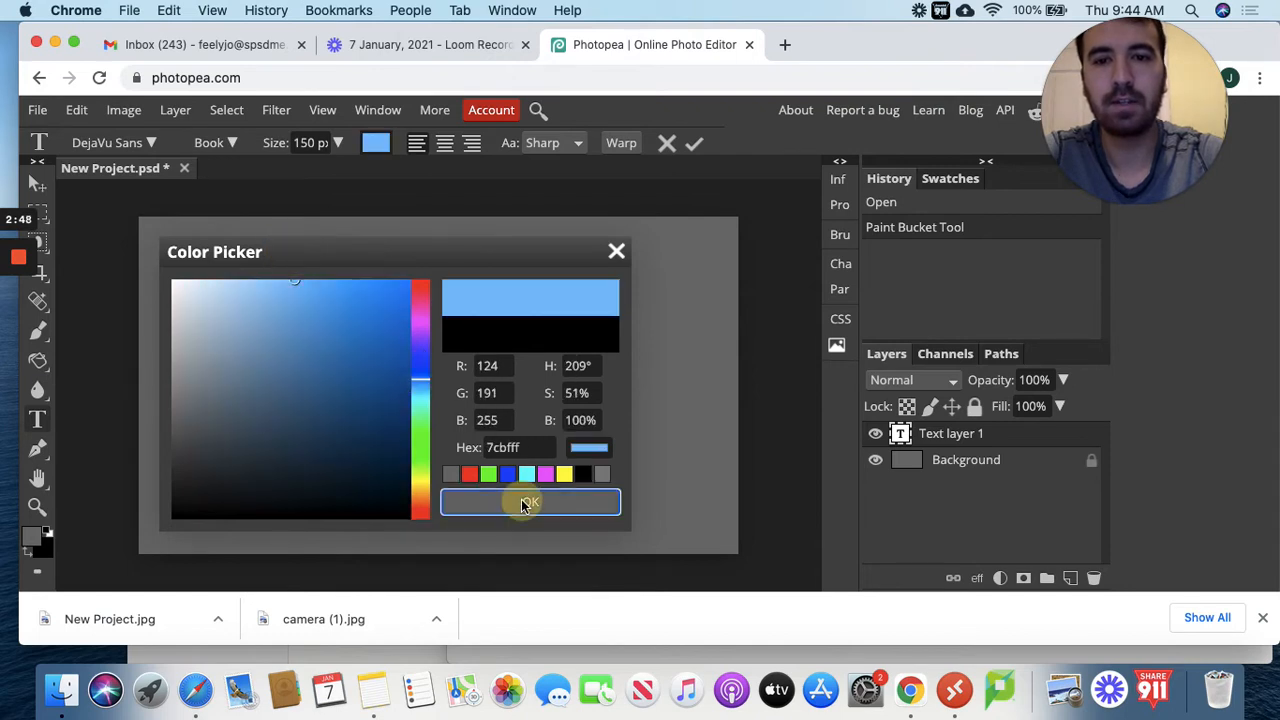
click(510, 378)
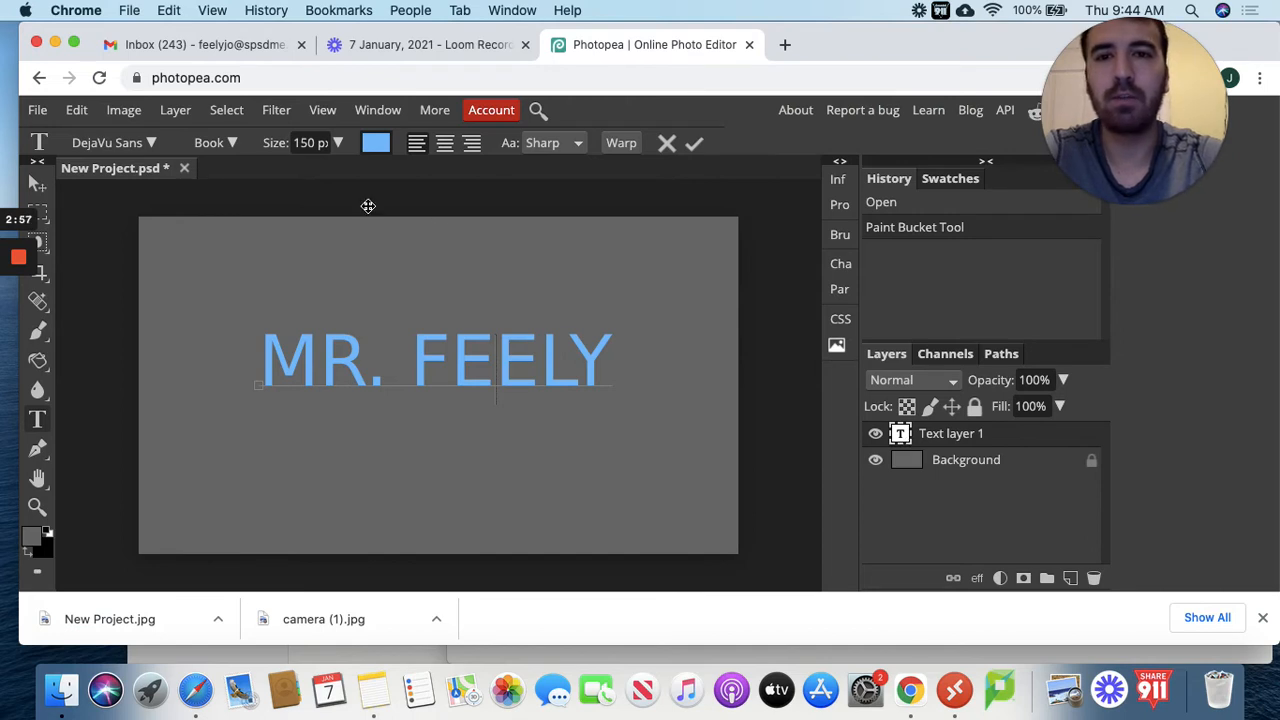
Enlarge the name text with Free Transform to about 133% width and 164% height and center it on the canvas.
click(338, 143)
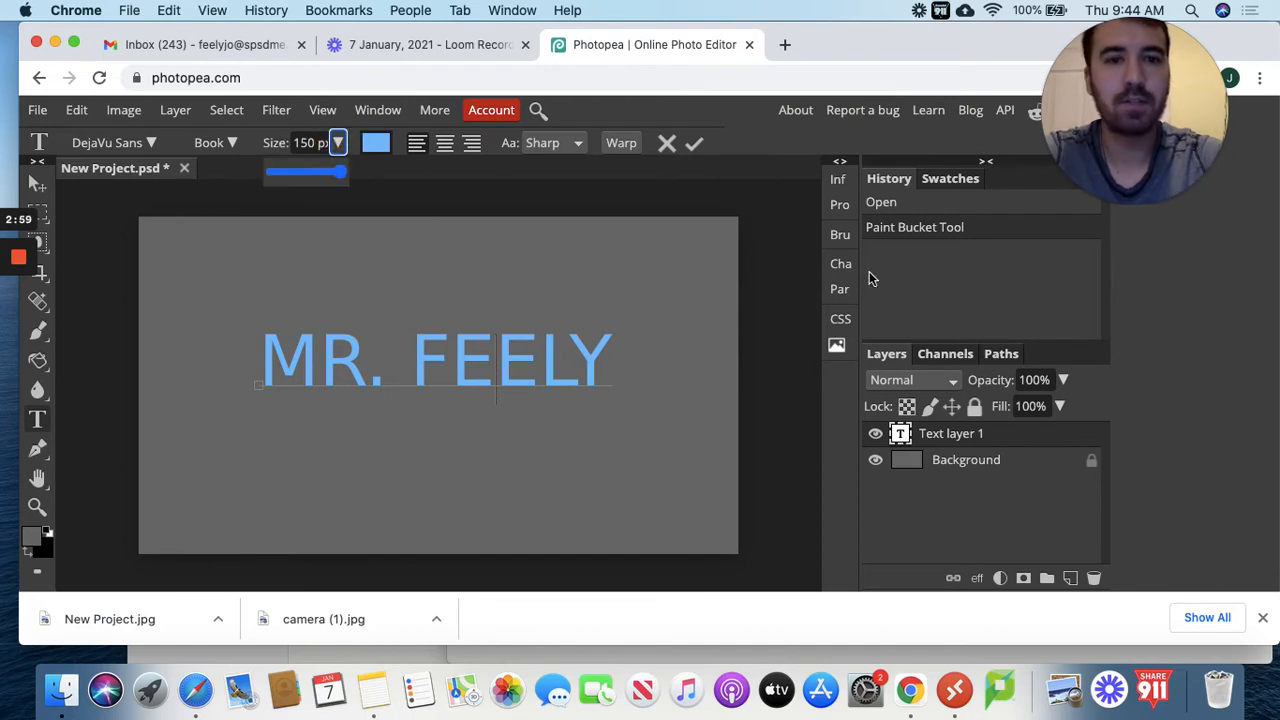
click(523, 170)
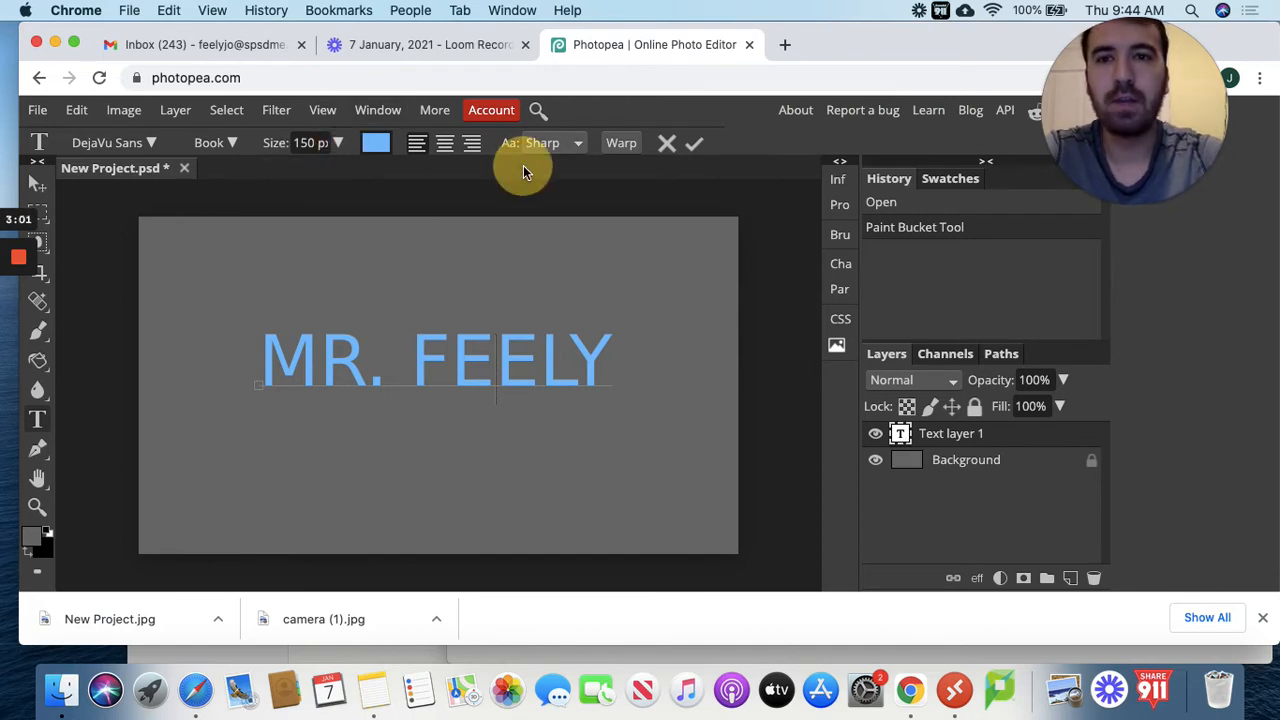
click(80, 114)
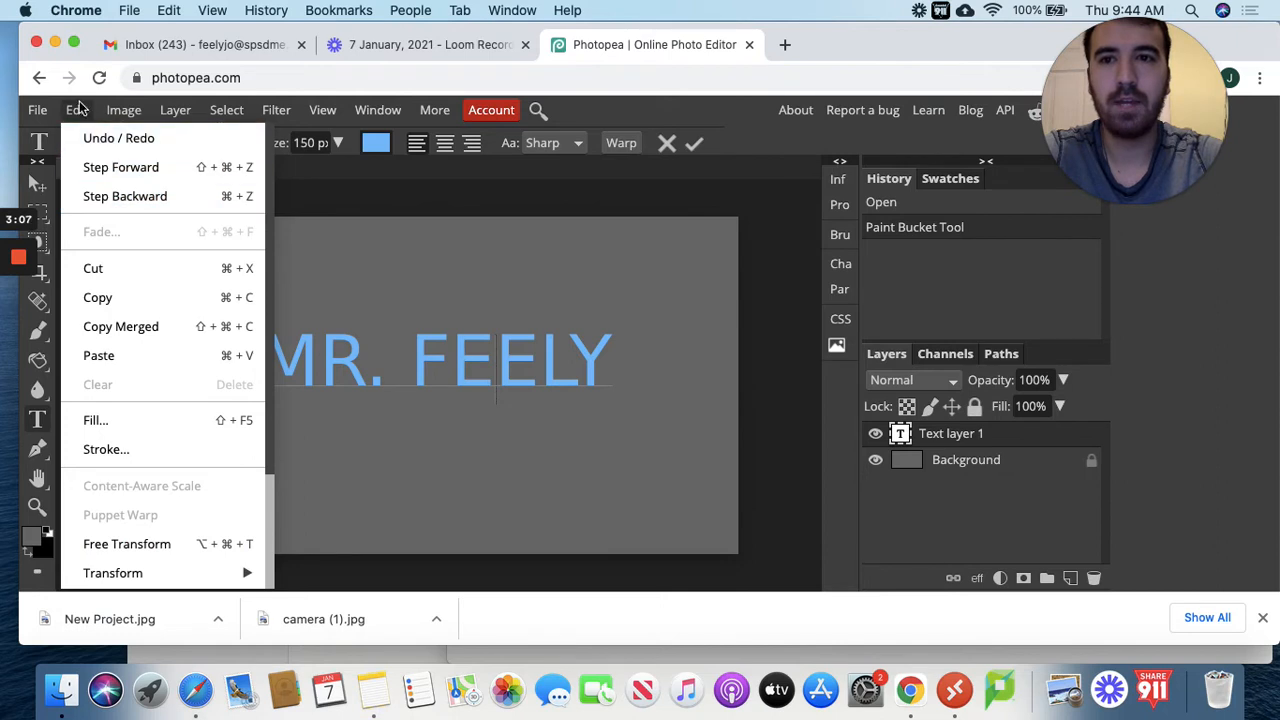
click(185, 543)
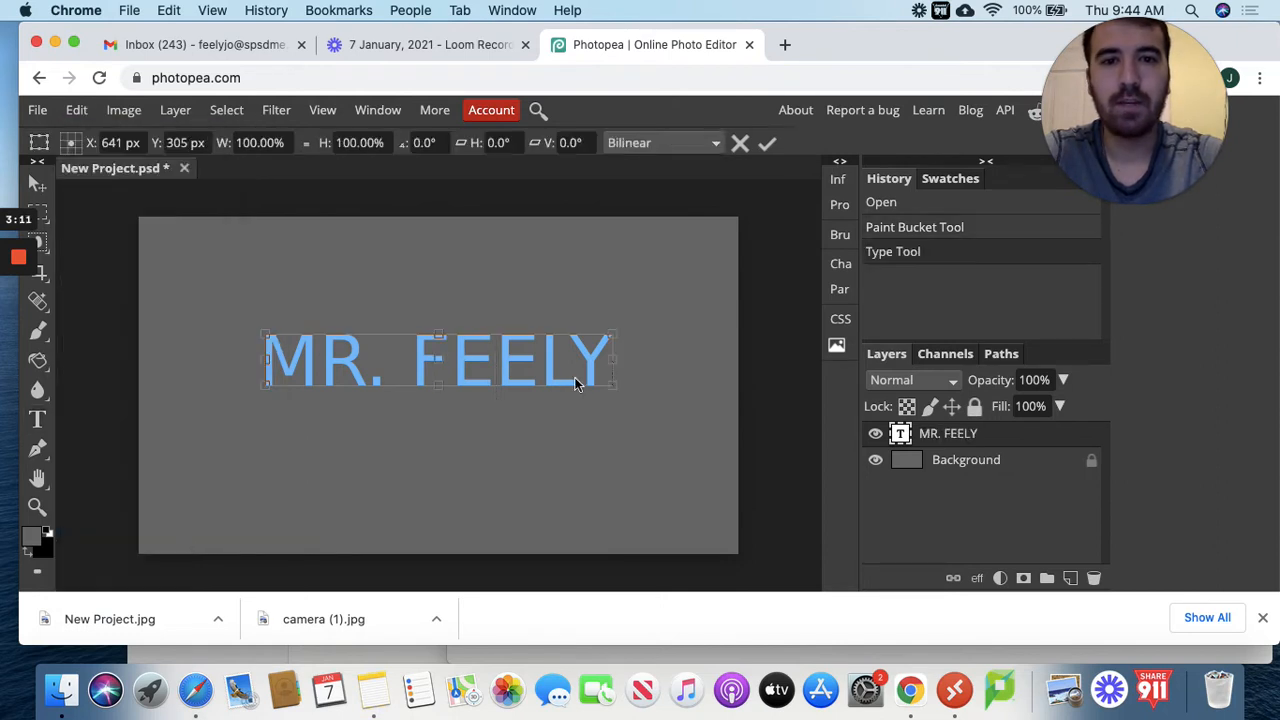
drag(614, 389, 726, 418)
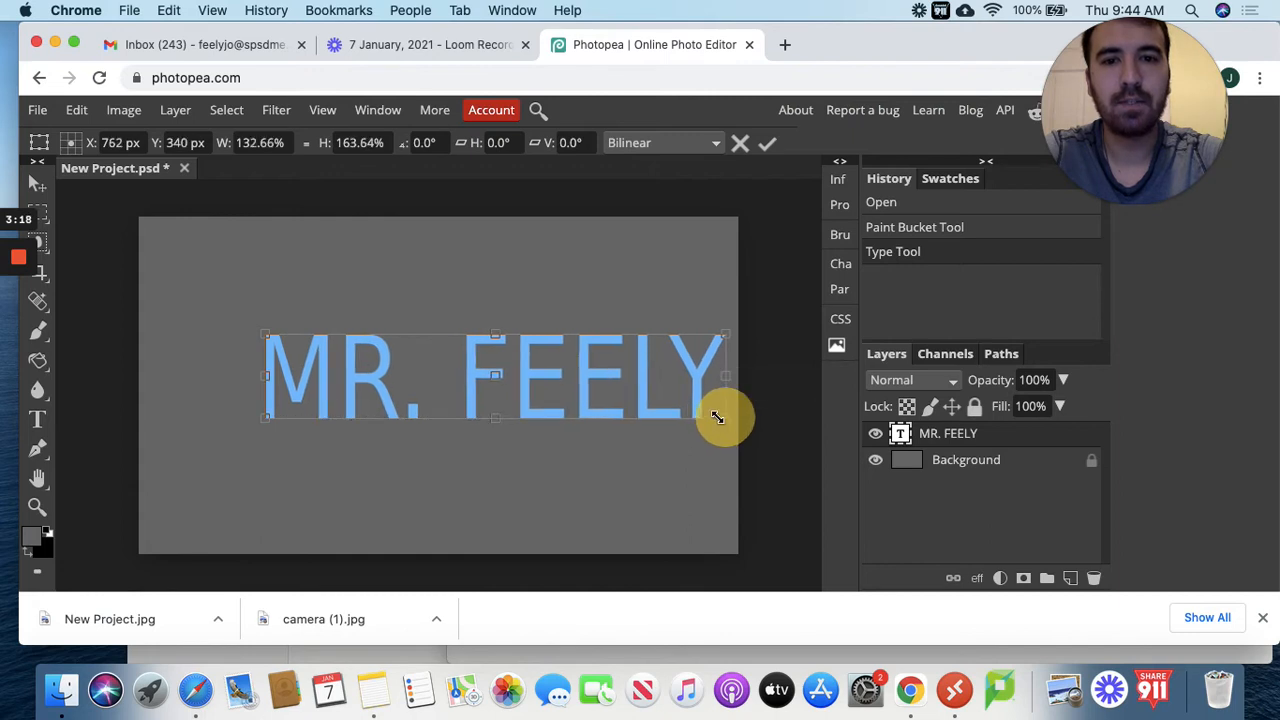
drag(643, 375, 587, 383)
key(Return)
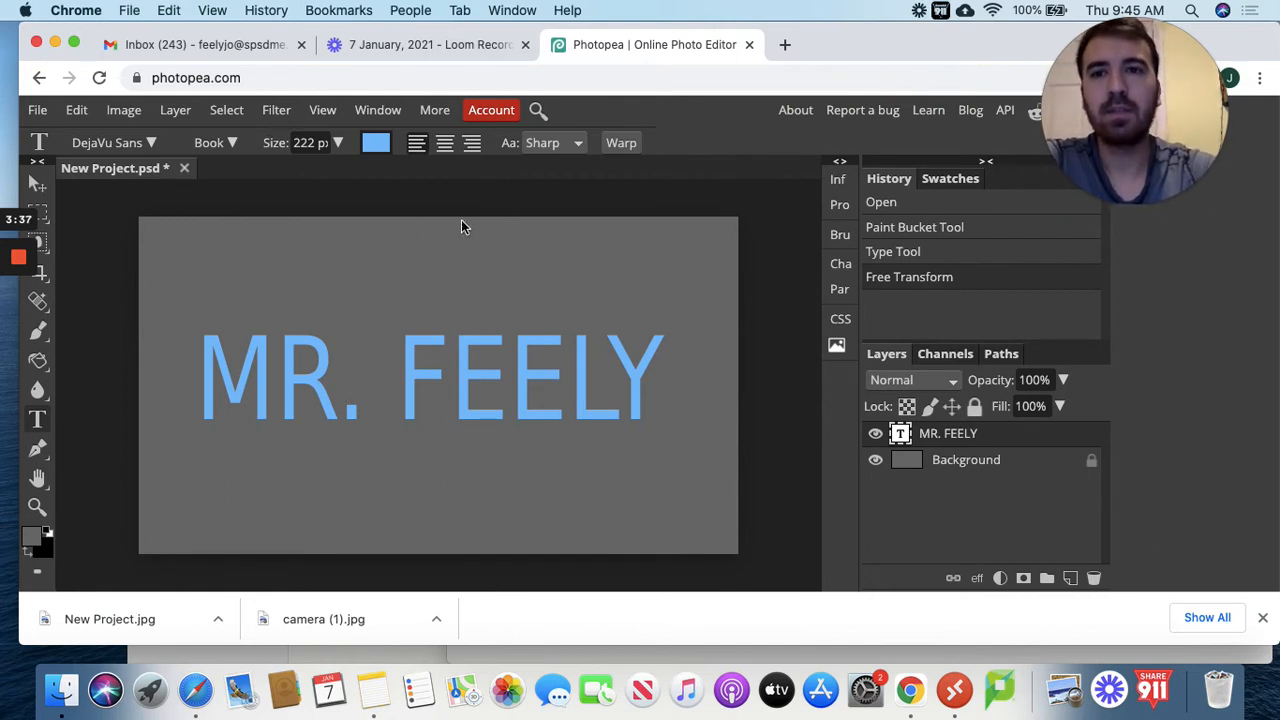
Add a Bevel and Emboss effect to the name text layer and set its technique to Chisel Hard.
click(175, 110)
mouse_move(247, 259)
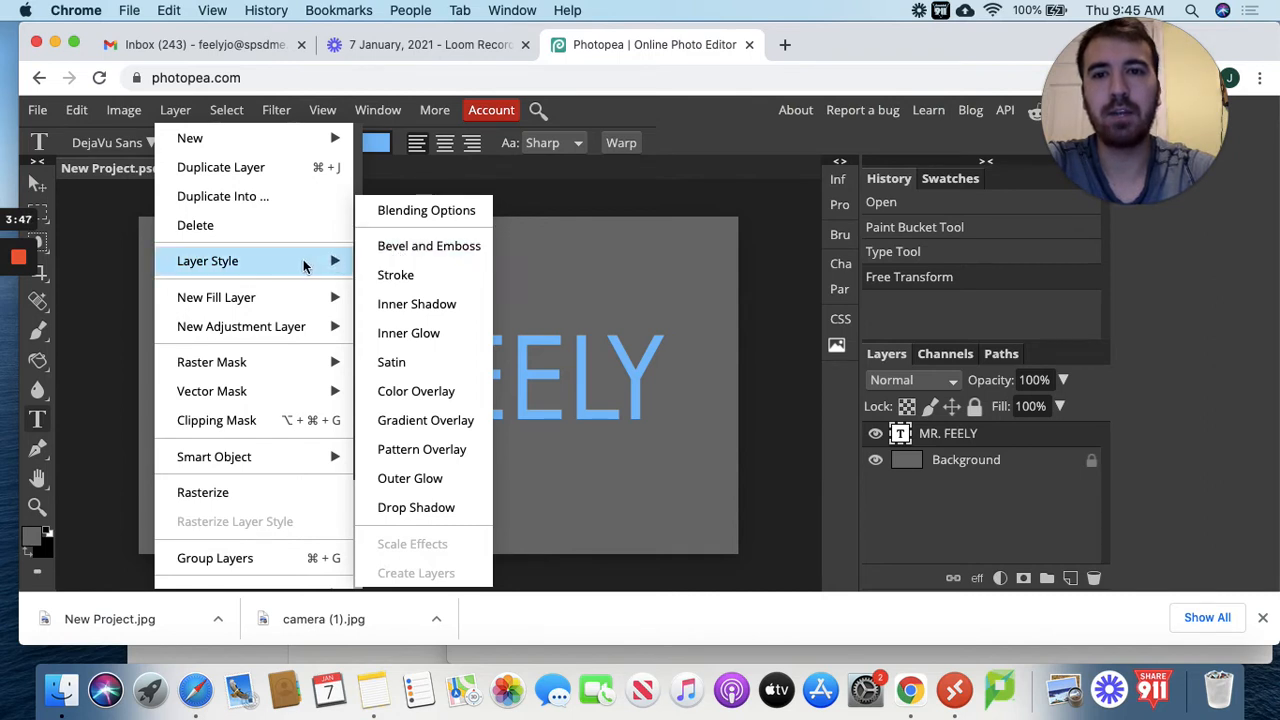
click(412, 250)
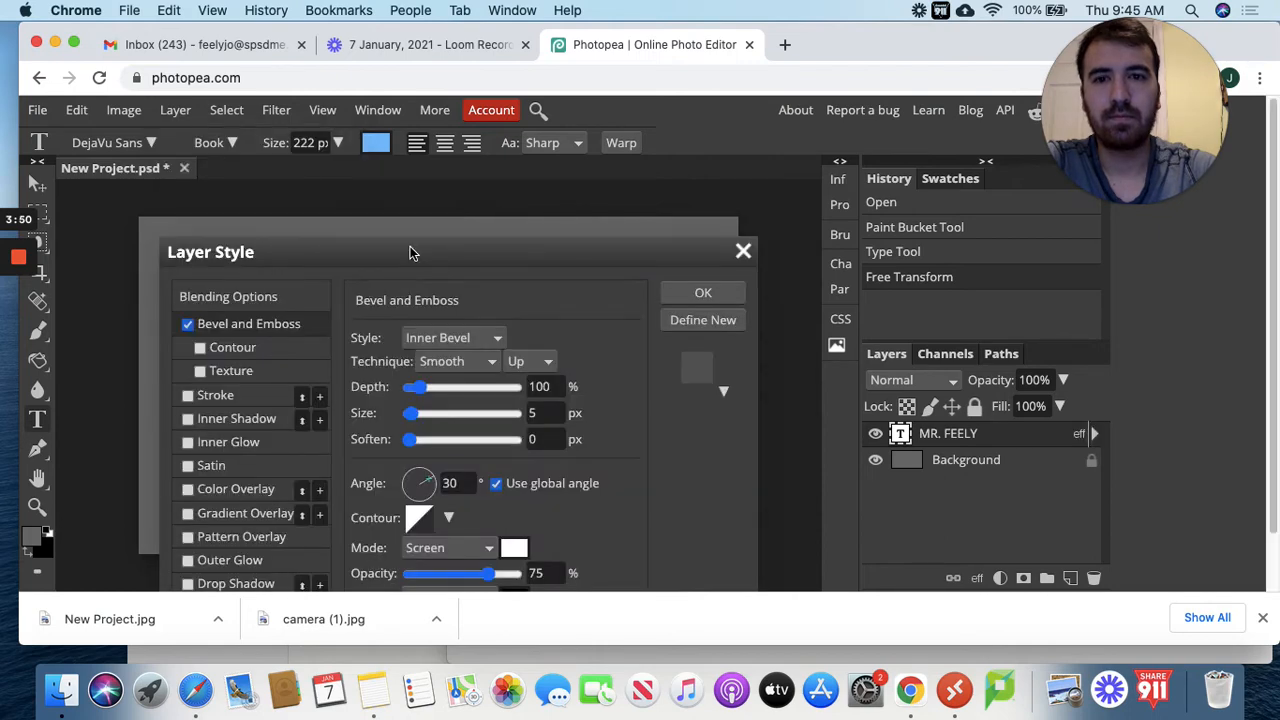
drag(420, 254, 930, 123)
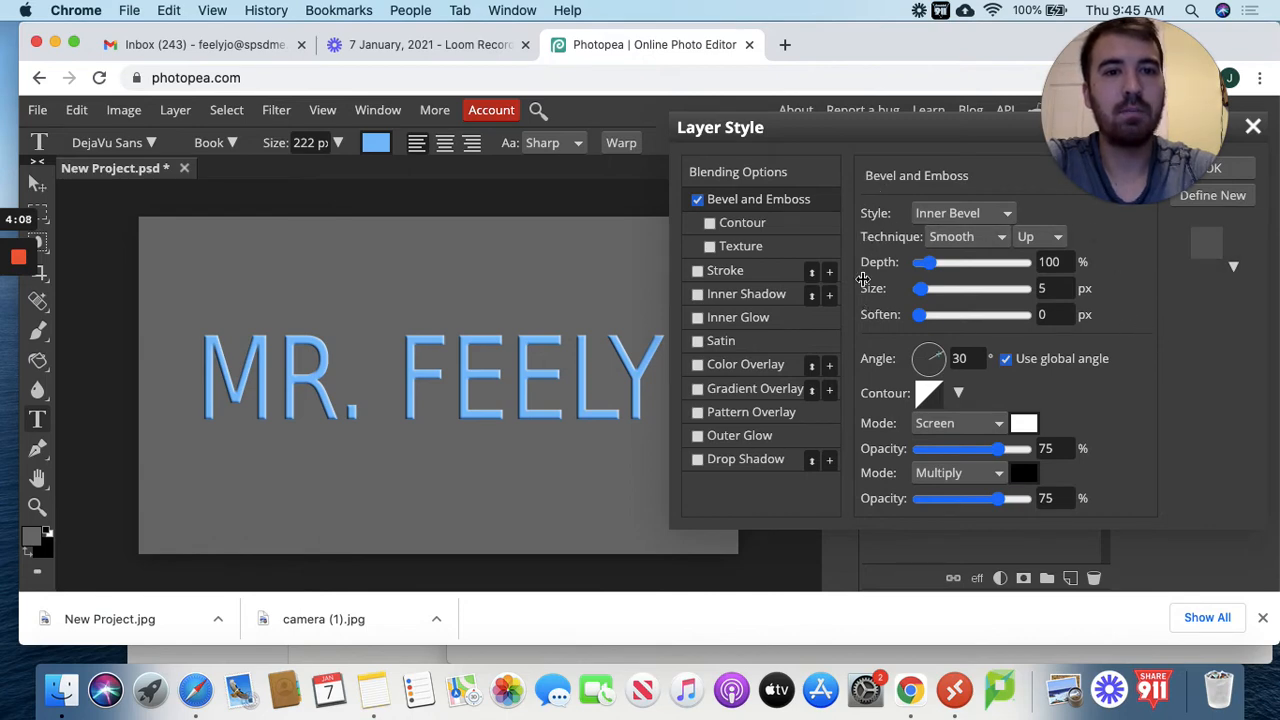
click(957, 240)
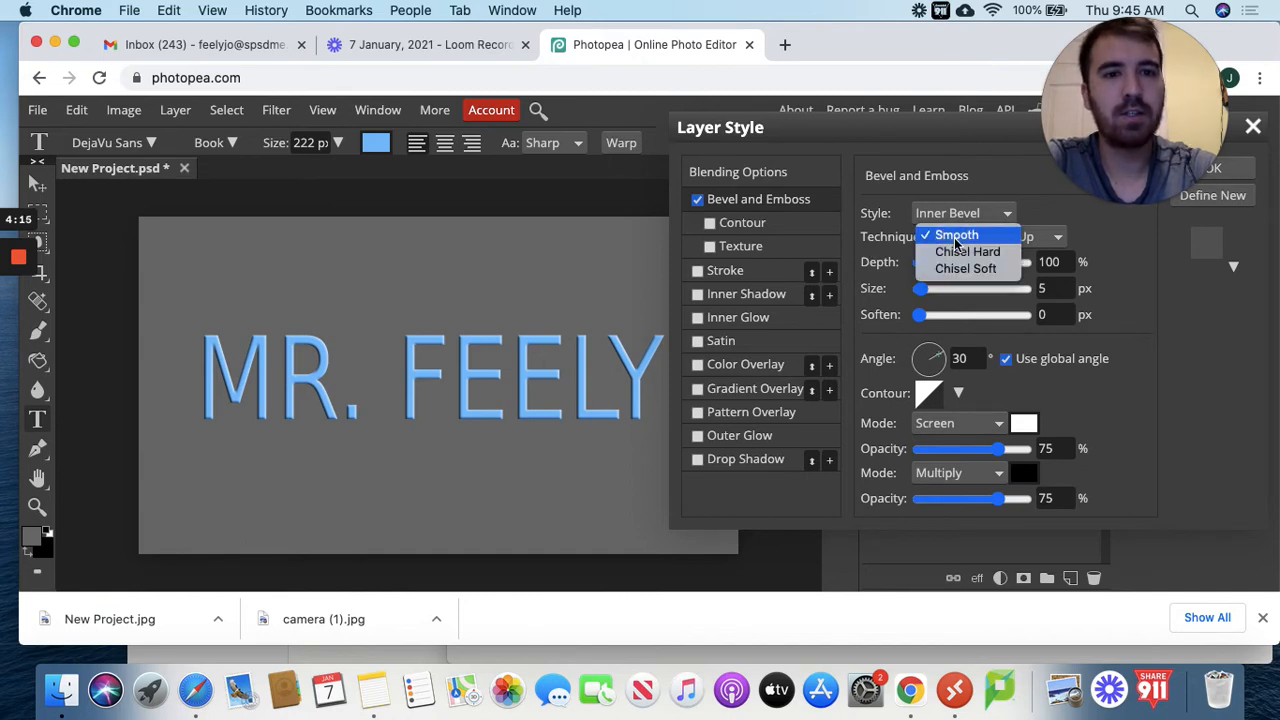
click(956, 237)
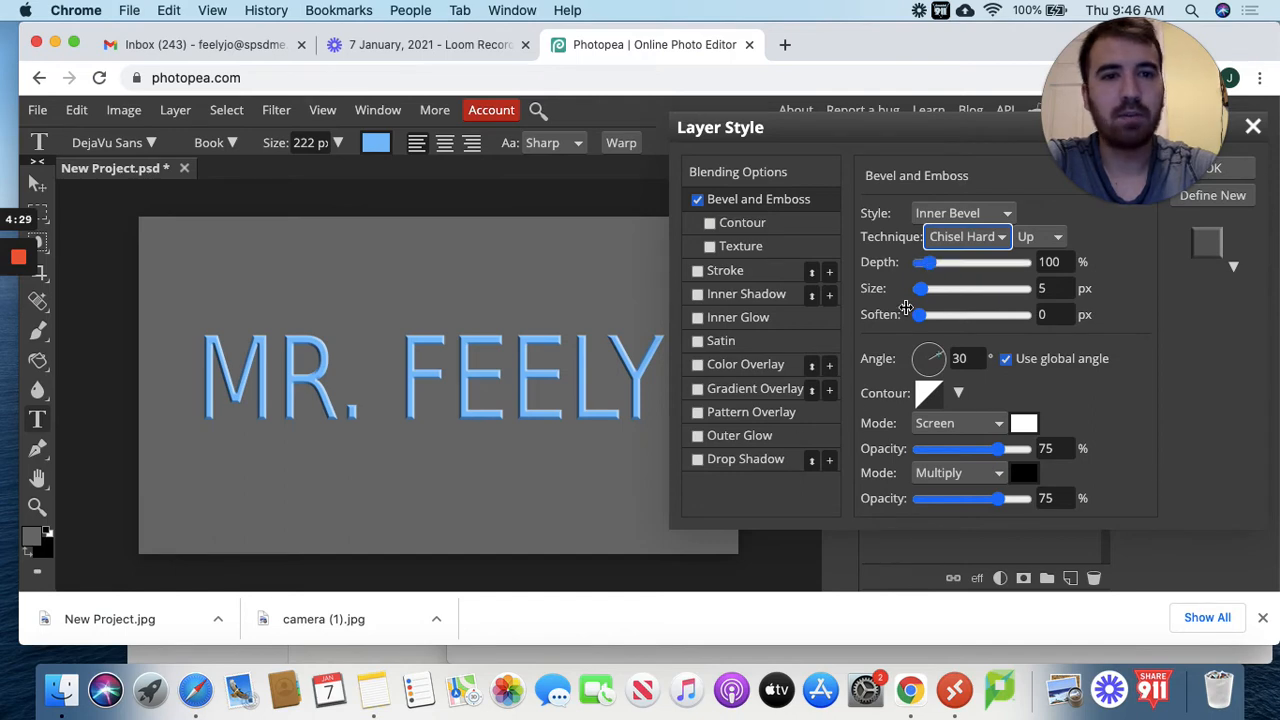
Set the bevel's depth to 375% and its size to 37 px.
drag(932, 268, 957, 262)
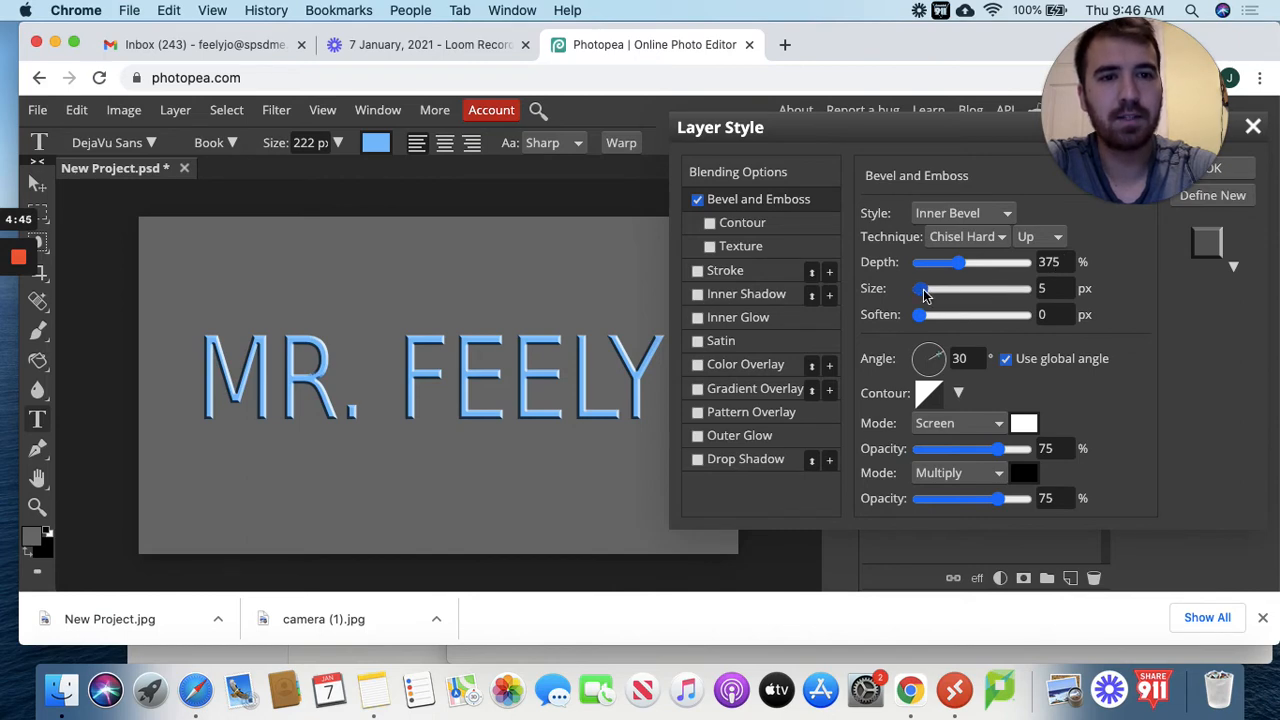
drag(923, 289, 938, 291)
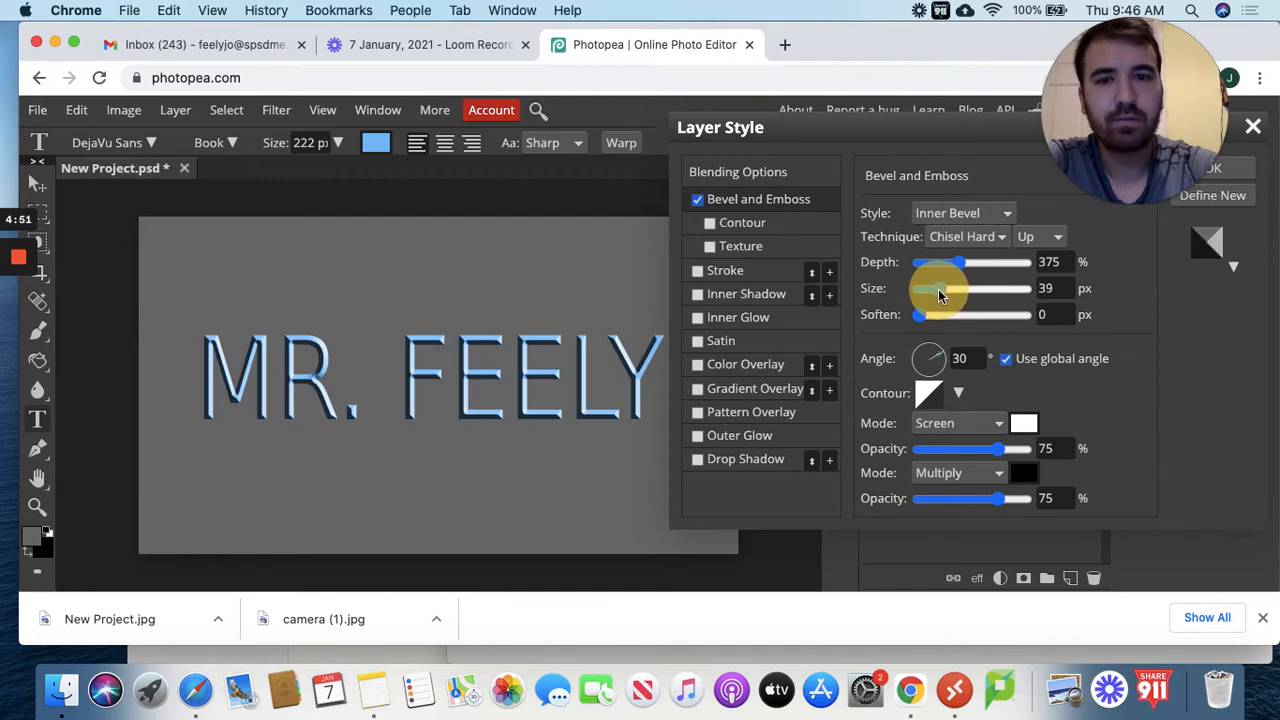
drag(939, 293, 936, 289)
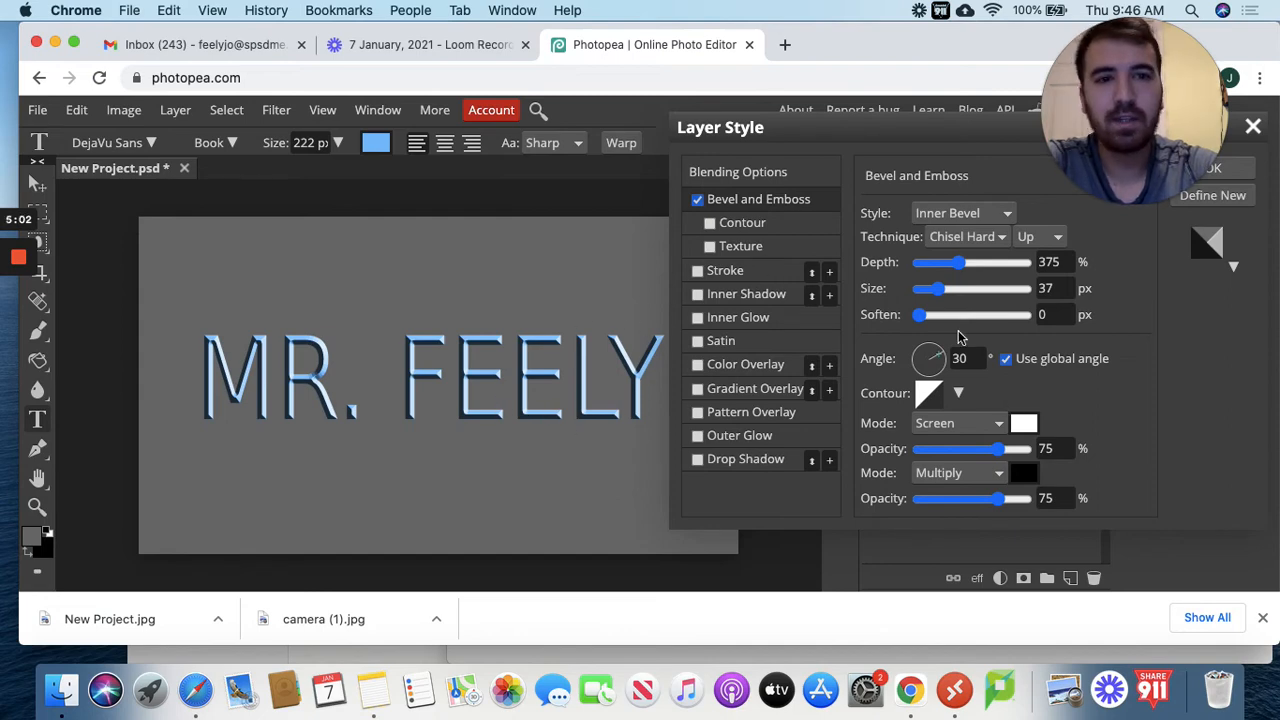
Try softening the bevel to 14 px, return Soften to 0 px, and apply the layer style.
drag(921, 322, 995, 317)
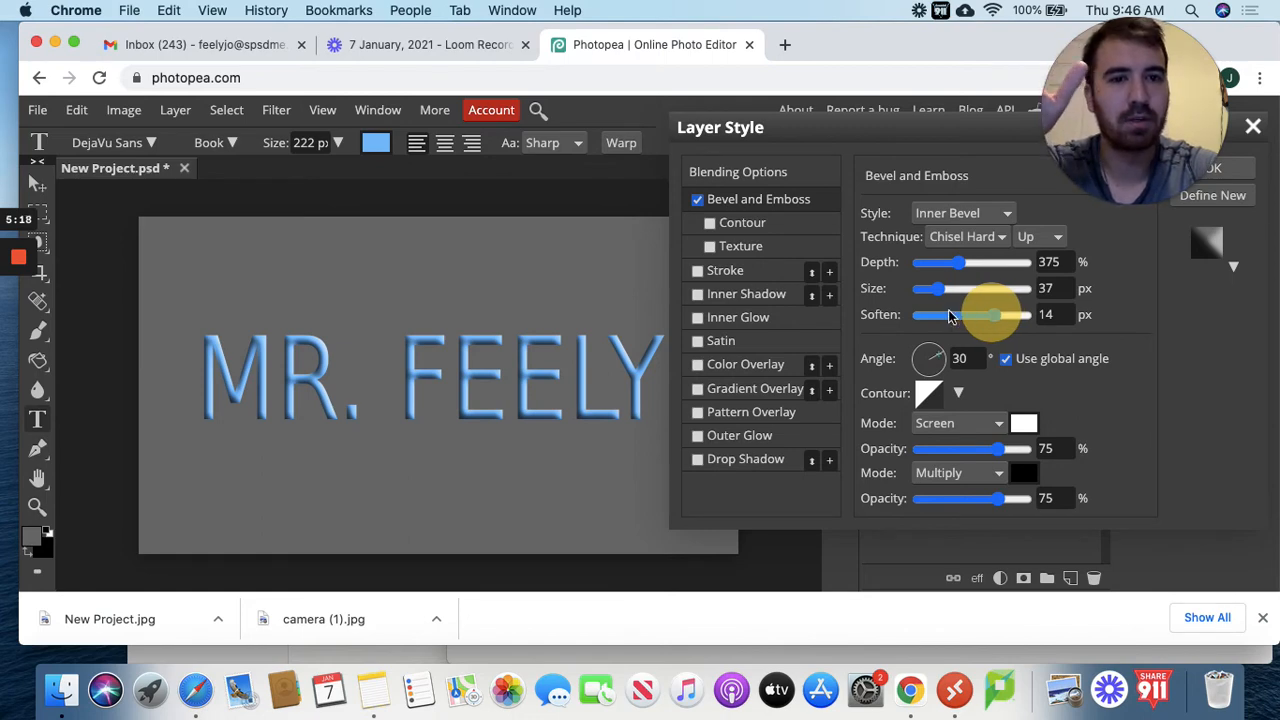
drag(920, 311, 868, 315)
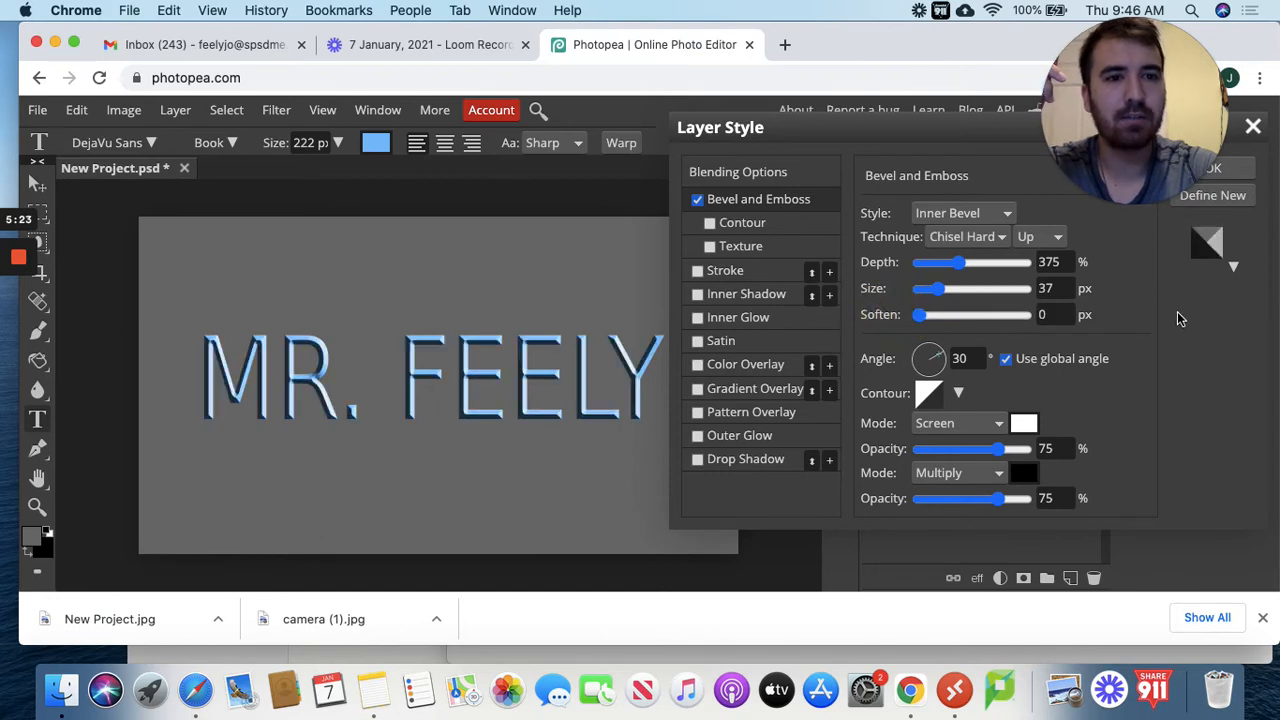
click(990, 146)
drag(990, 146, 980, 196)
click(1224, 236)
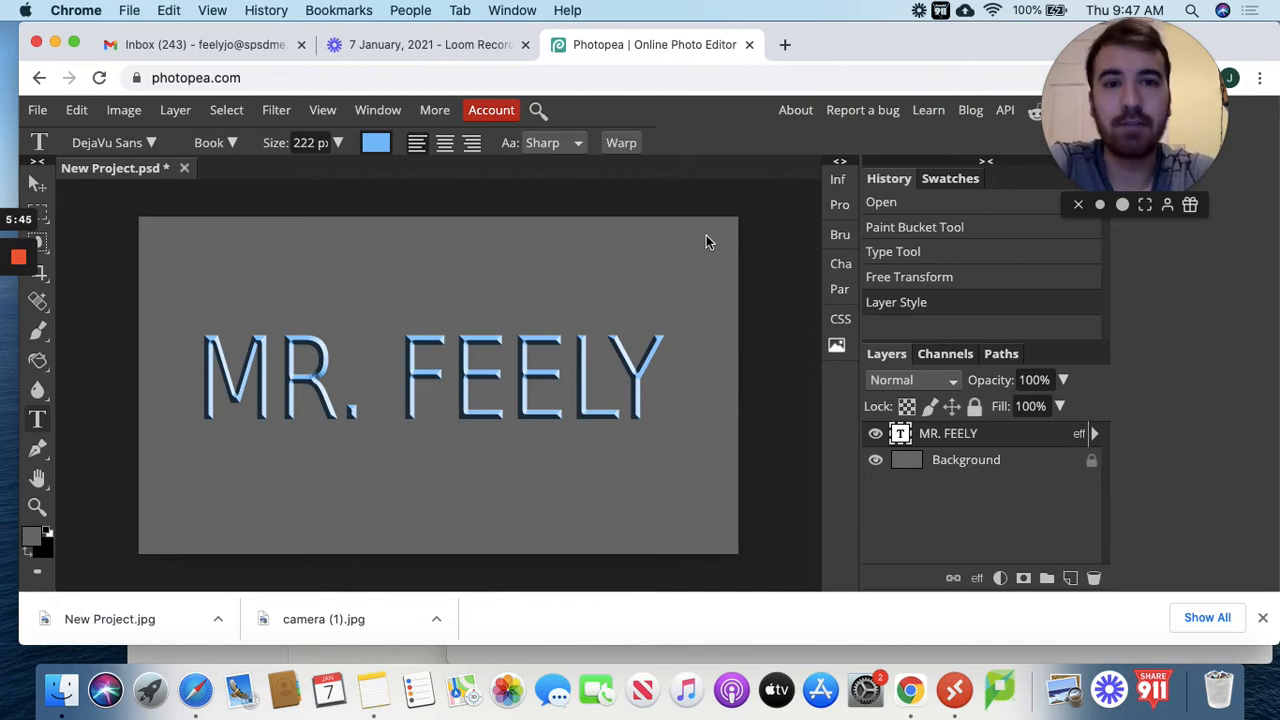
Add a Drop Shadow effect to the name text, try 100% opacity, and settle on 55%.
click(178, 111)
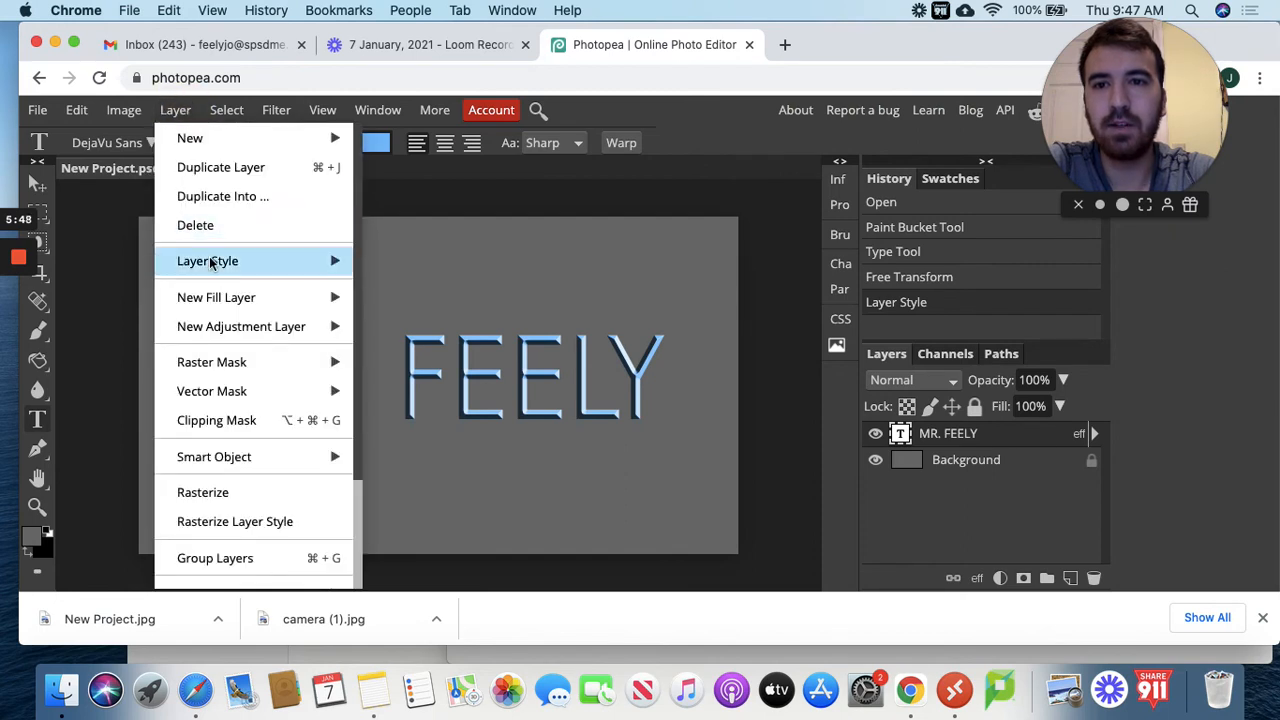
mouse_move(218, 259)
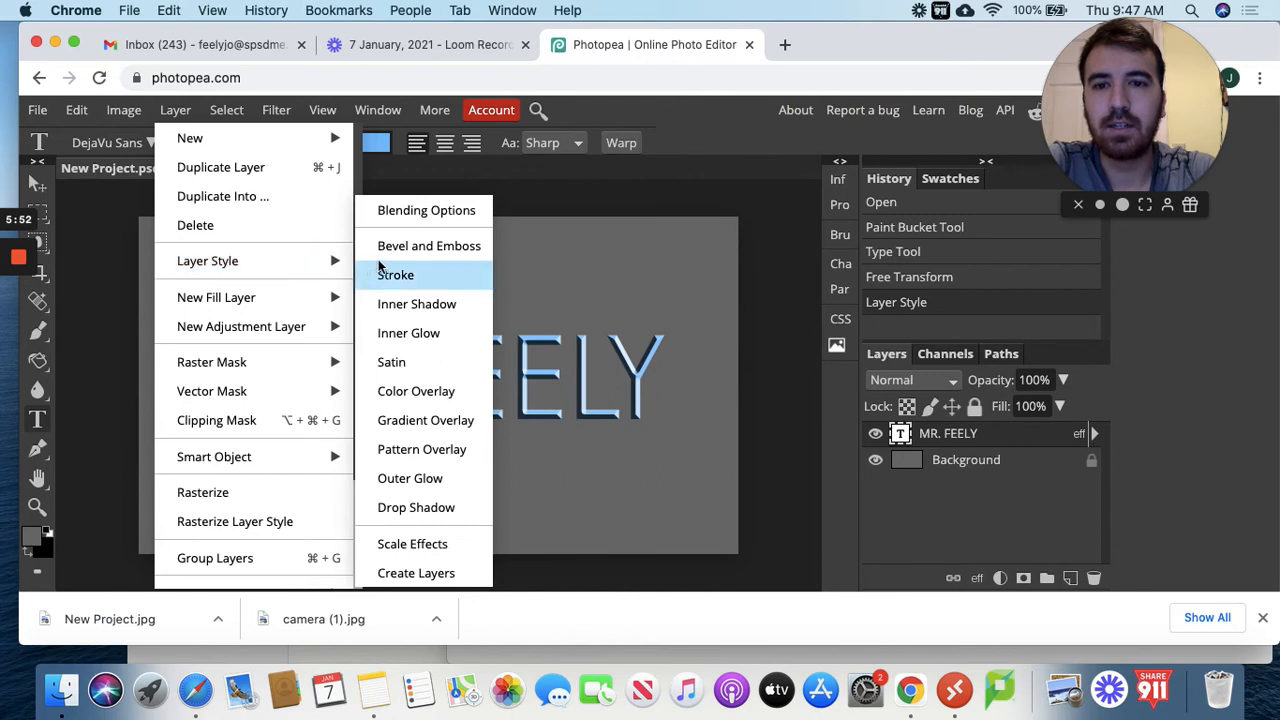
click(453, 508)
drag(843, 186, 857, 147)
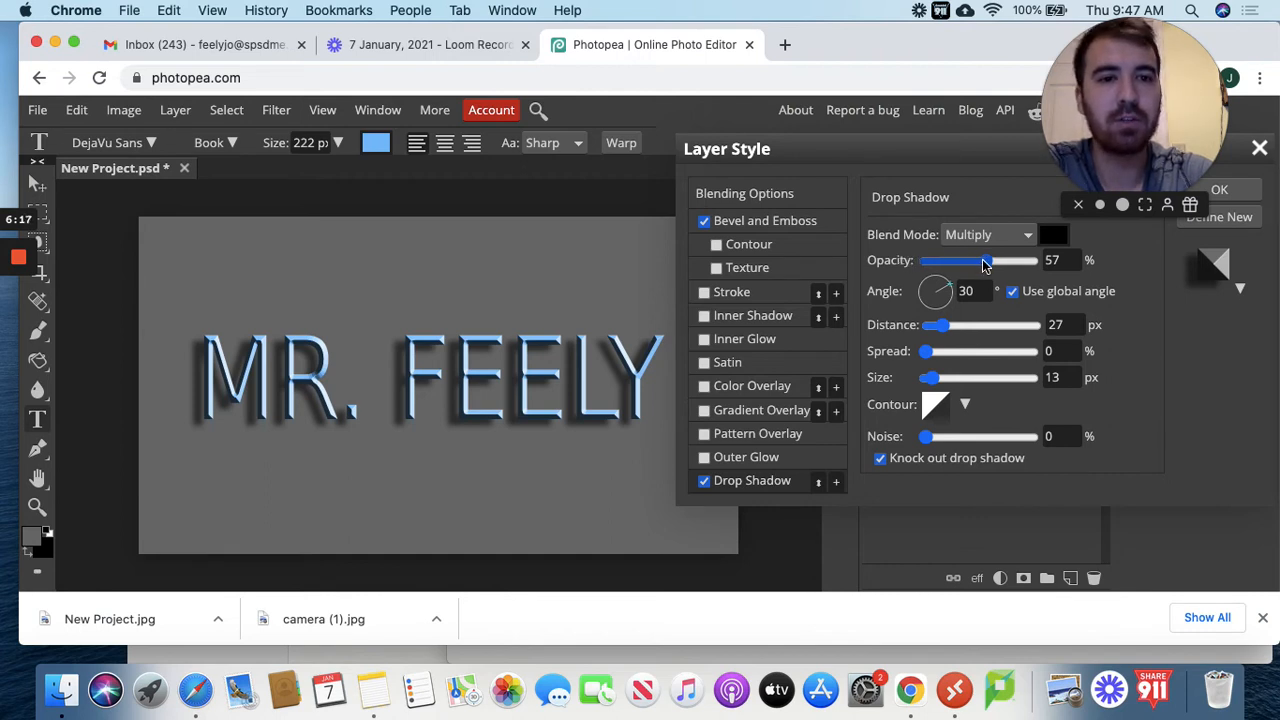
drag(987, 260, 1050, 259)
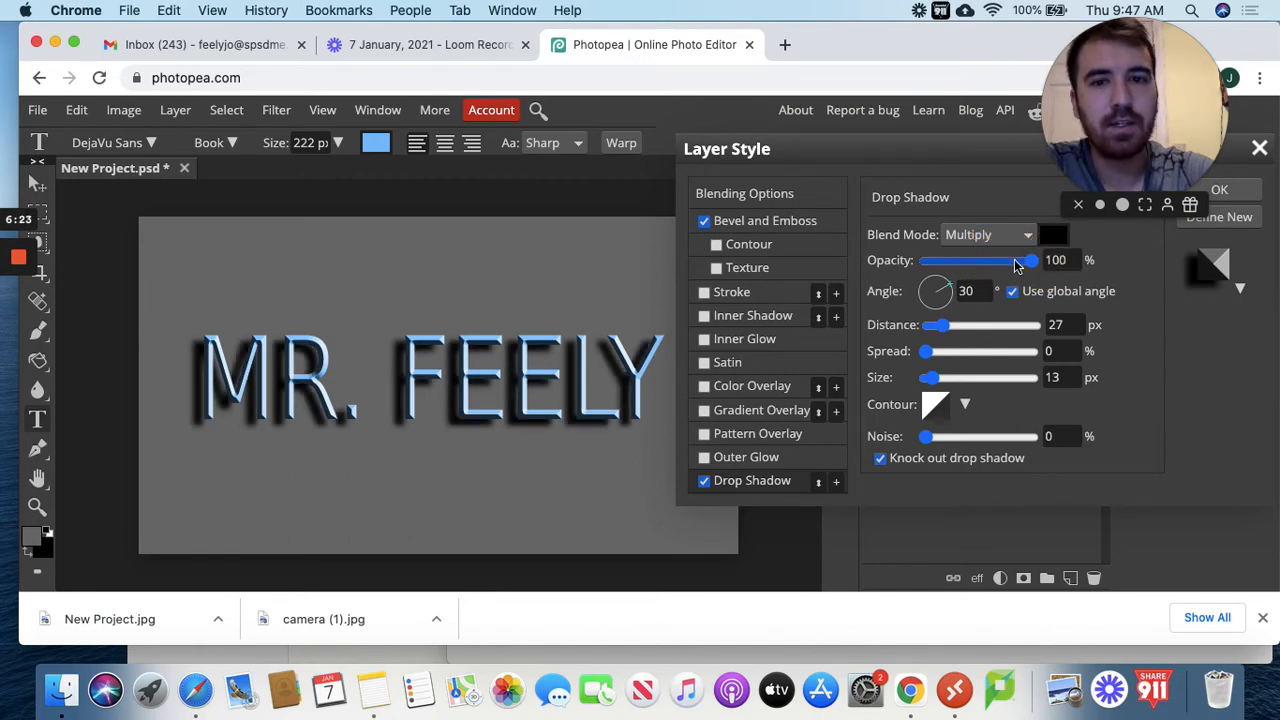
drag(1032, 260, 986, 260)
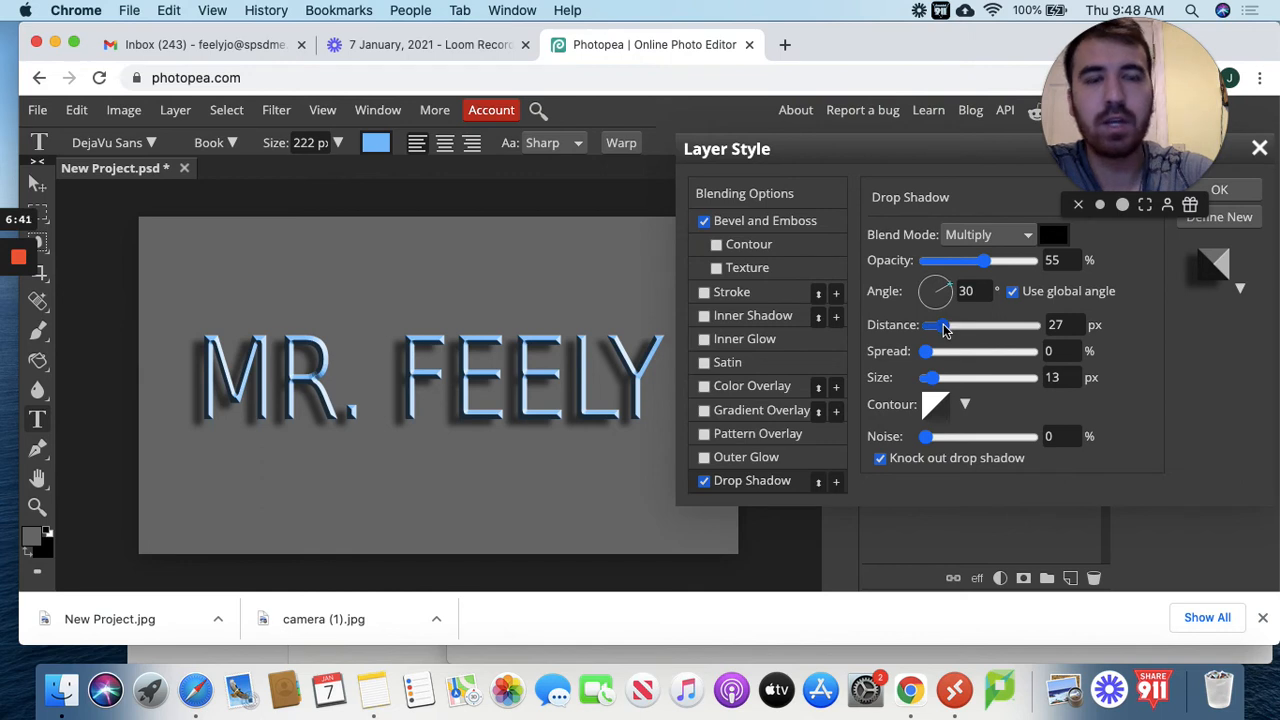
Set the drop shadow's distance to 33 px, spread to 10% and size to 17 px.
mouse_move(943, 325)
mouse_down()
mouse_move(955, 324)
mouse_move(947, 331)
mouse_up()
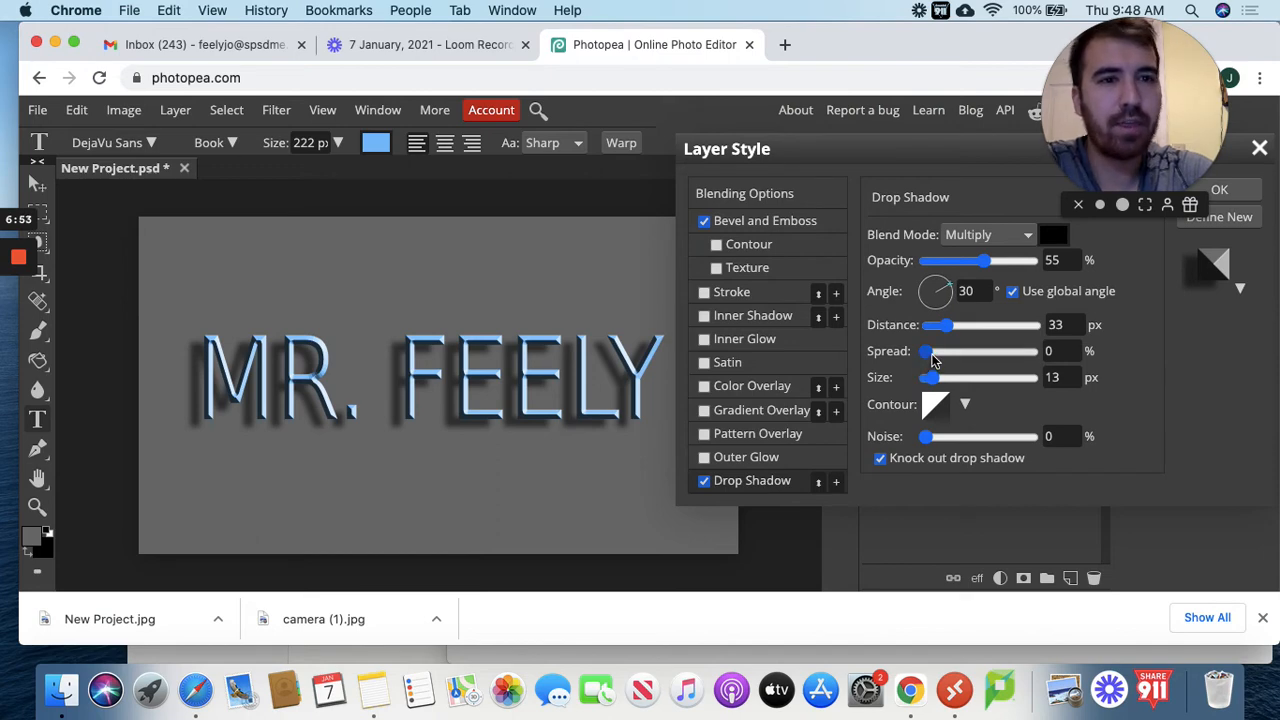
click(932, 361)
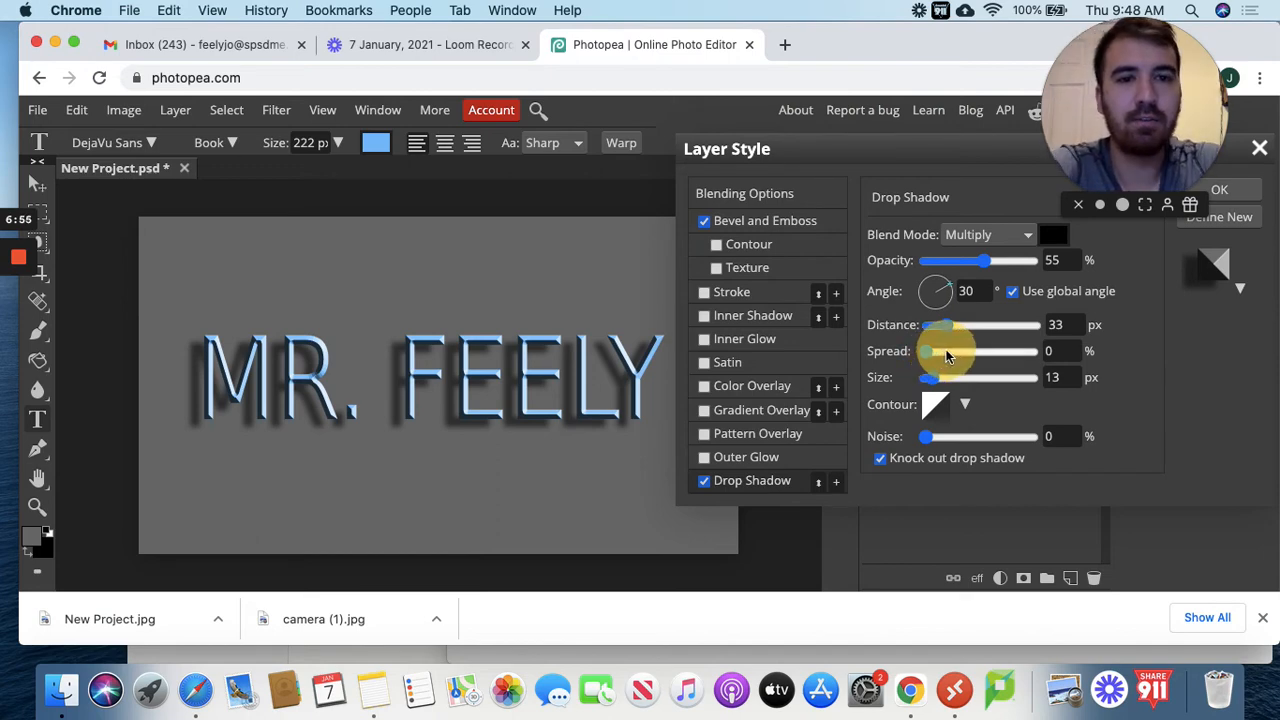
drag(948, 349, 936, 354)
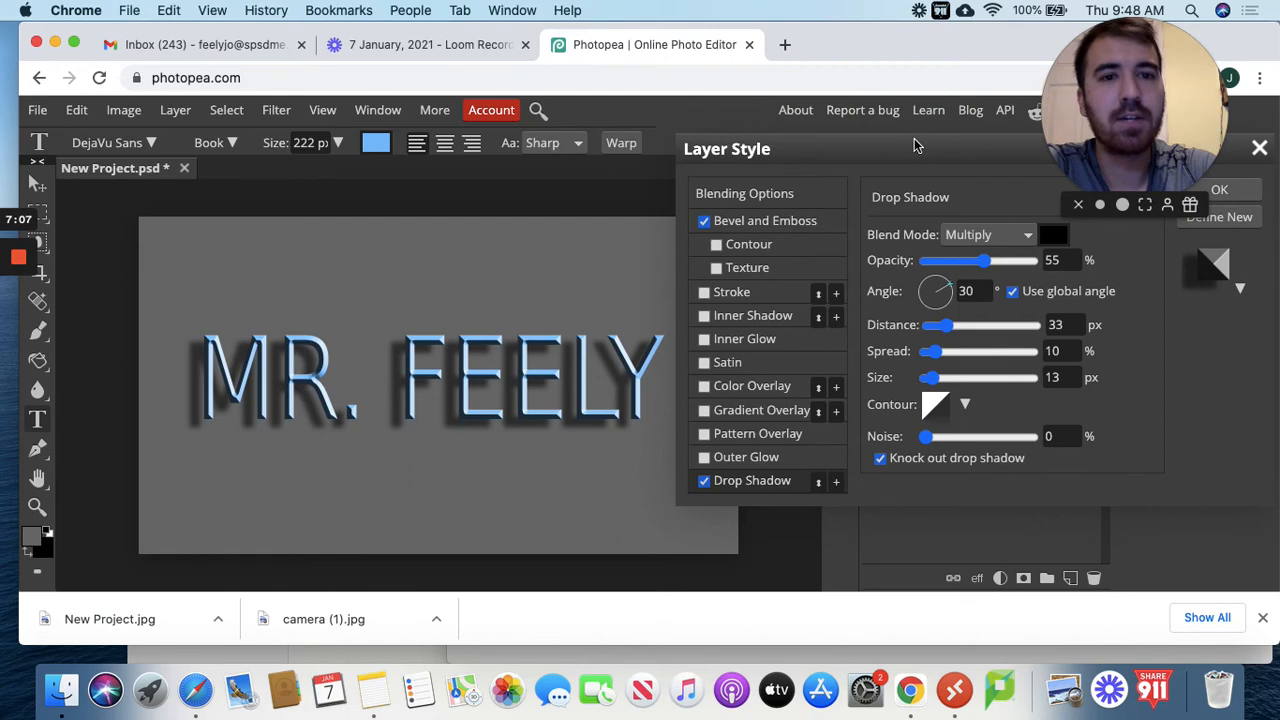
drag(911, 146, 901, 173)
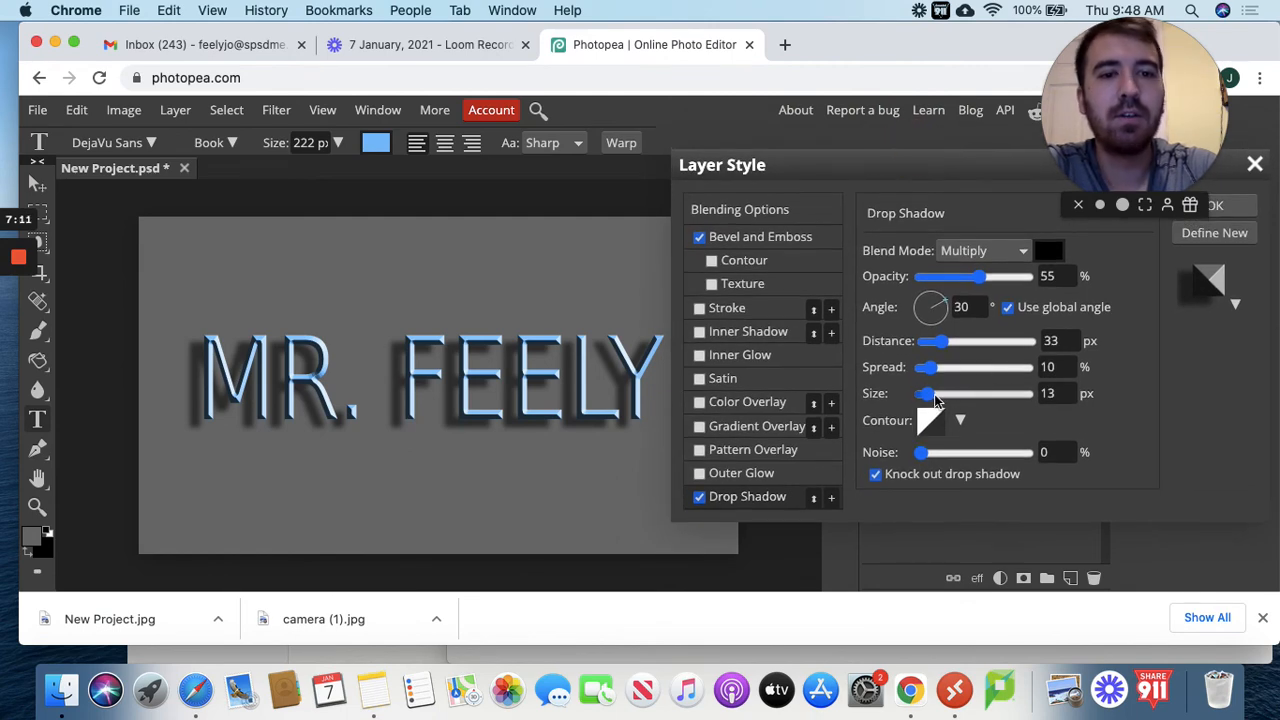
mouse_move(932, 397)
mouse_down()
mouse_move(948, 397)
mouse_move(931, 397)
mouse_up()
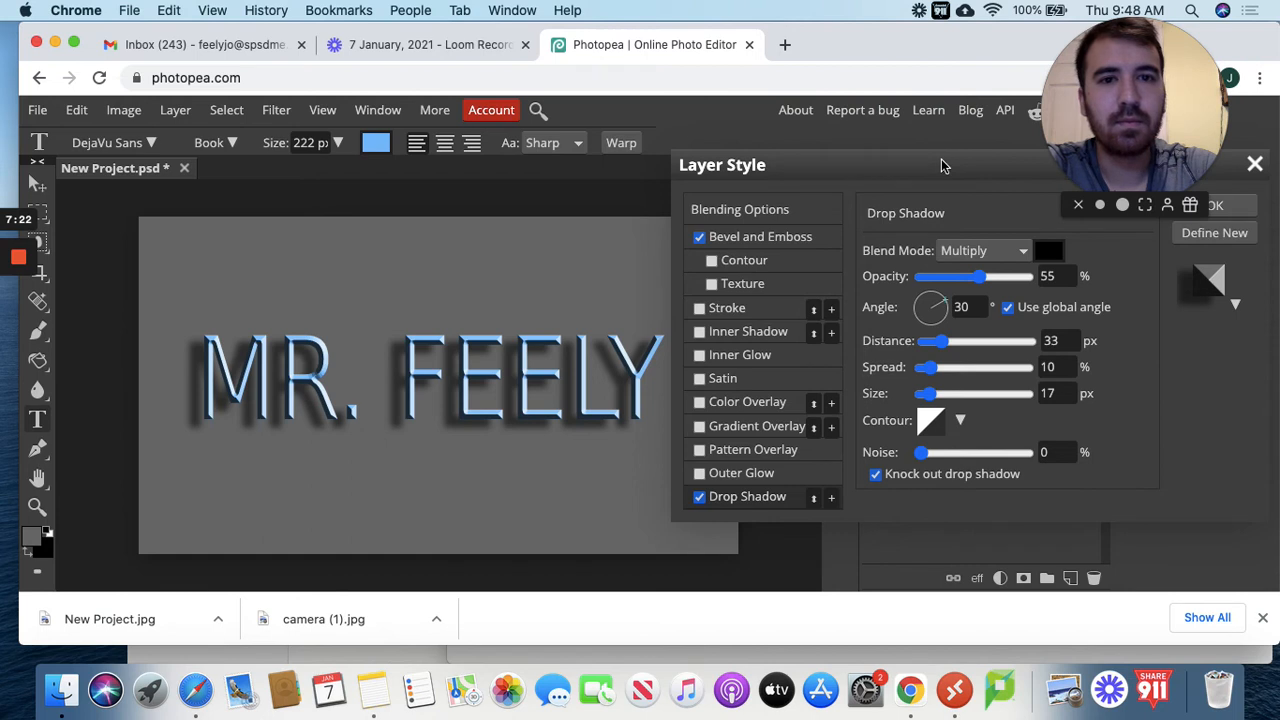
Set the drop shadow's angle to 33° and apply the layer style.
drag(943, 166, 929, 186)
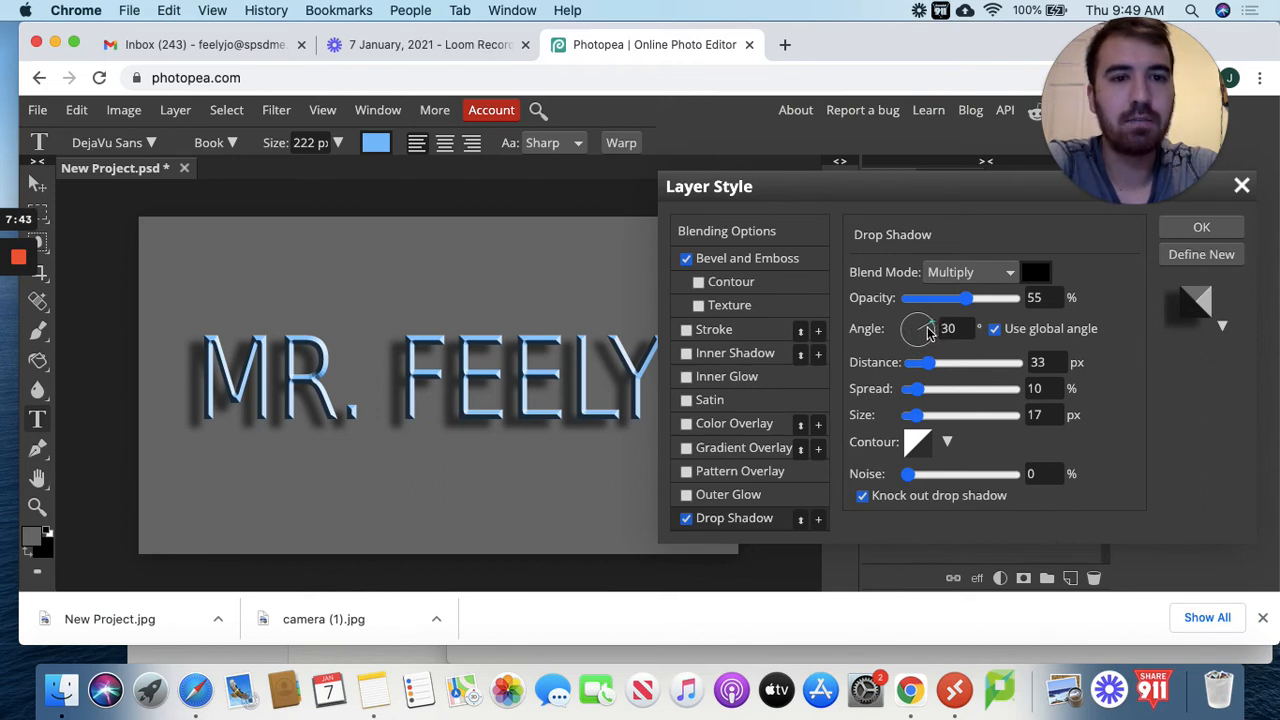
mouse_move(930, 332)
mouse_down()
mouse_move(924, 354)
mouse_move(898, 333)
mouse_move(910, 318)
mouse_move(931, 322)
mouse_up()
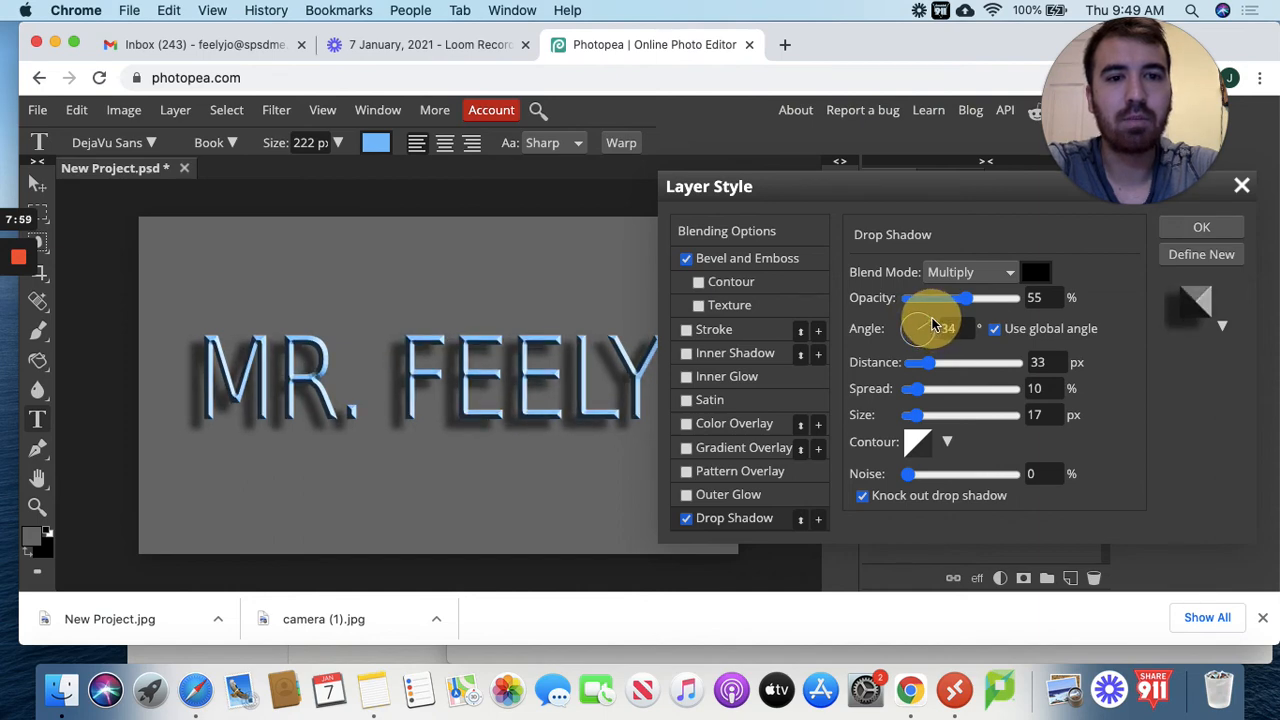
drag(932, 323, 932, 323)
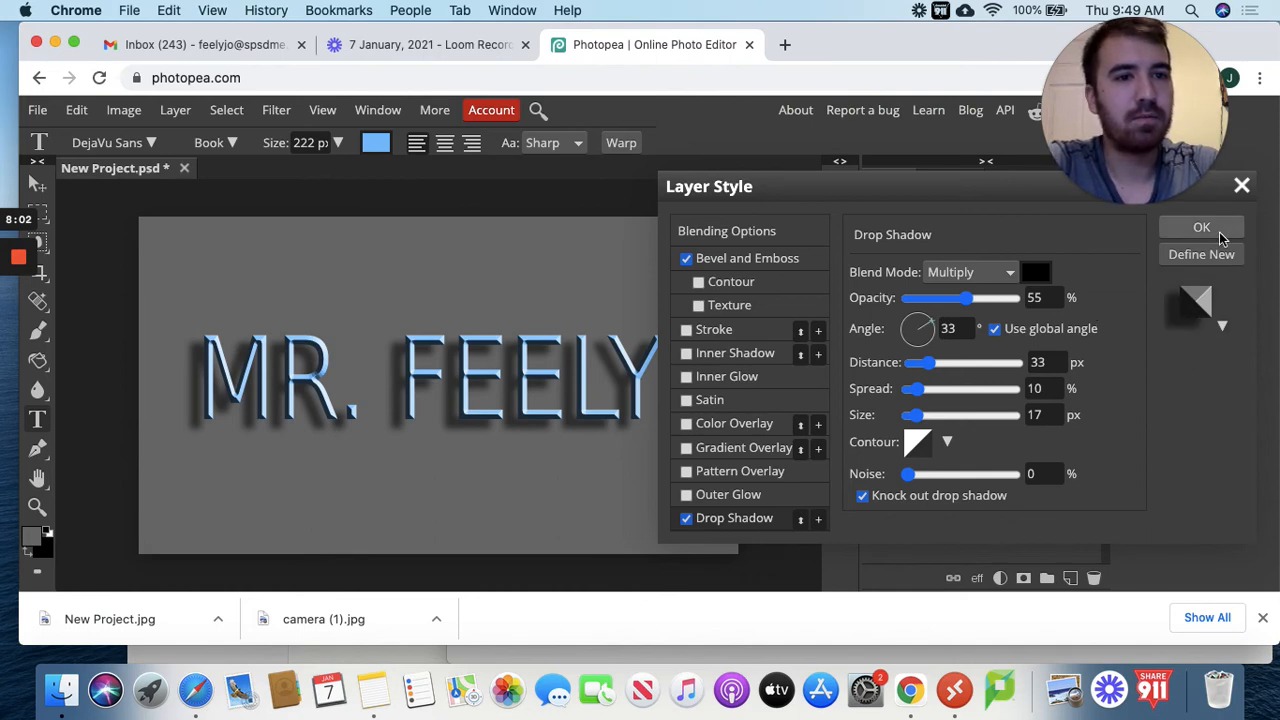
click(1196, 228)
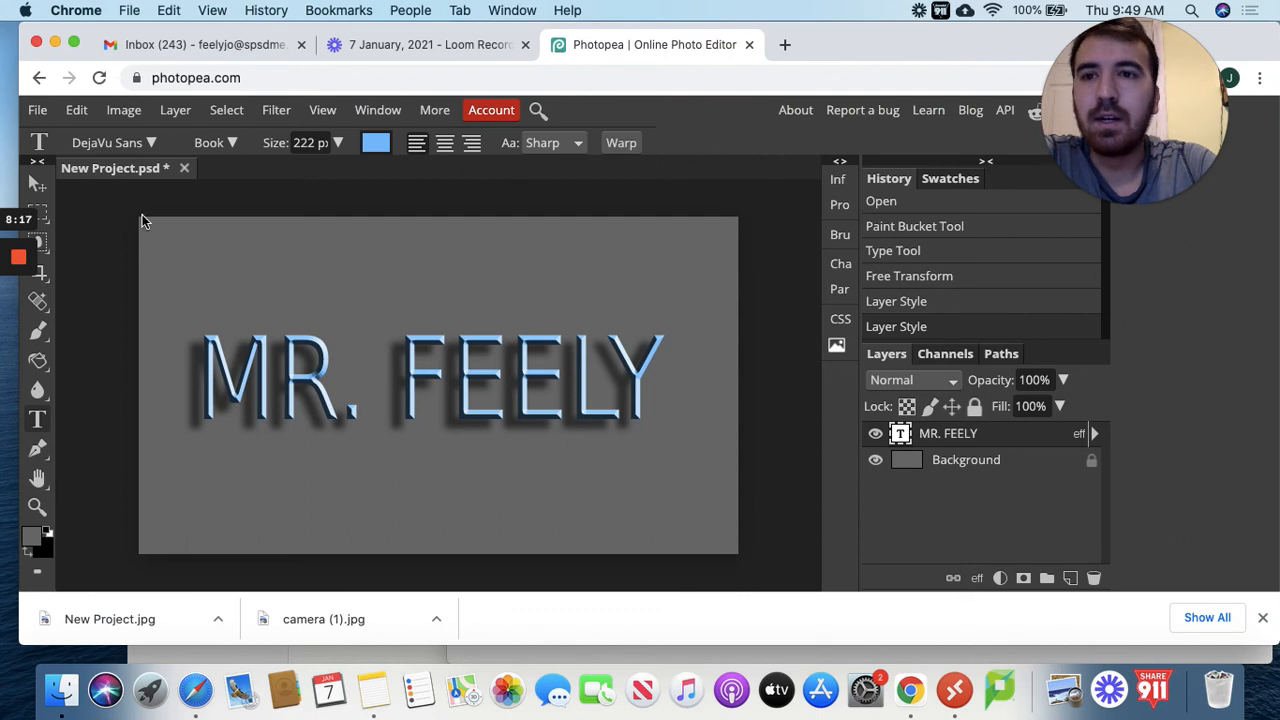
Export the graphic as a 1280 by 720 px JPG at 70% quality.
click(38, 112)
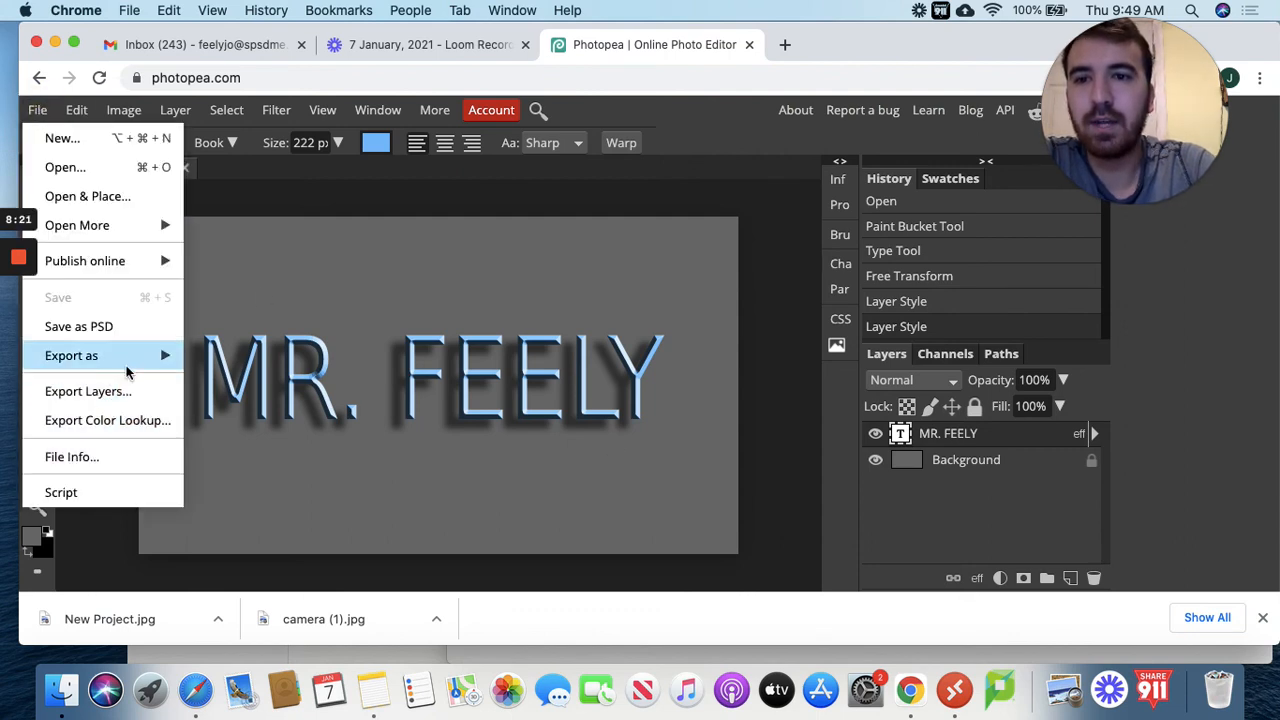
mouse_move(127, 370)
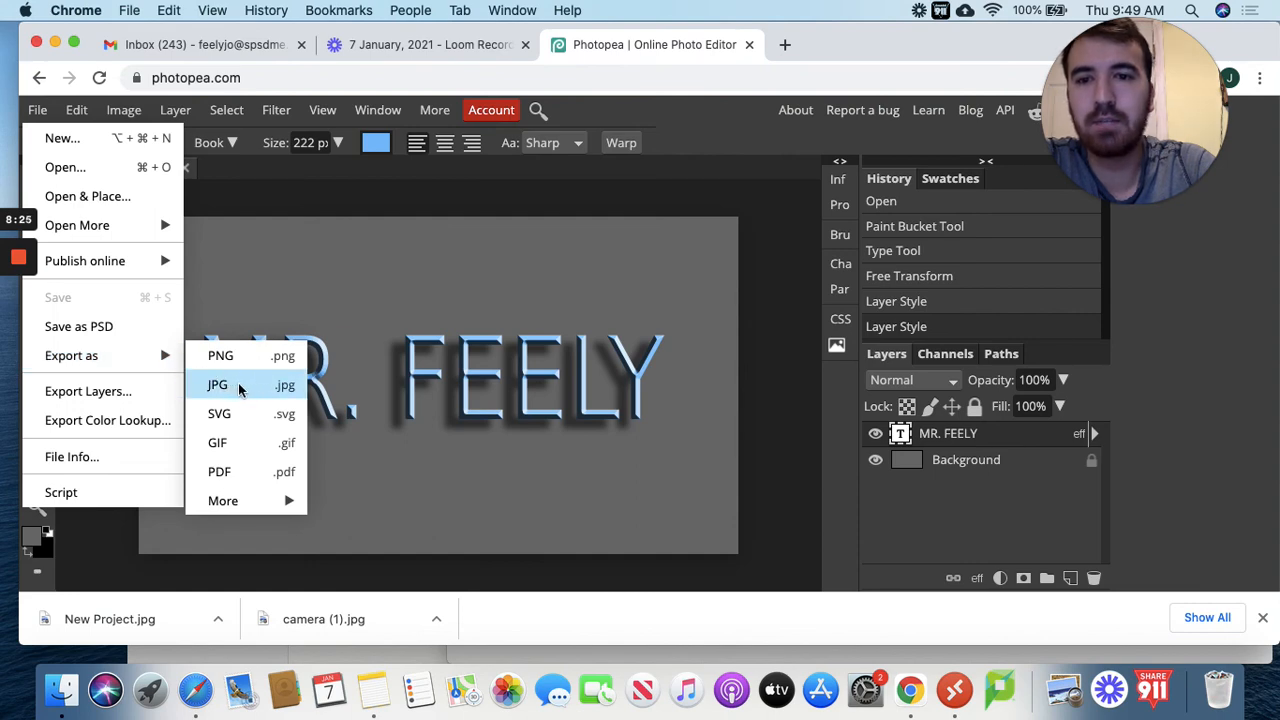
click(239, 389)
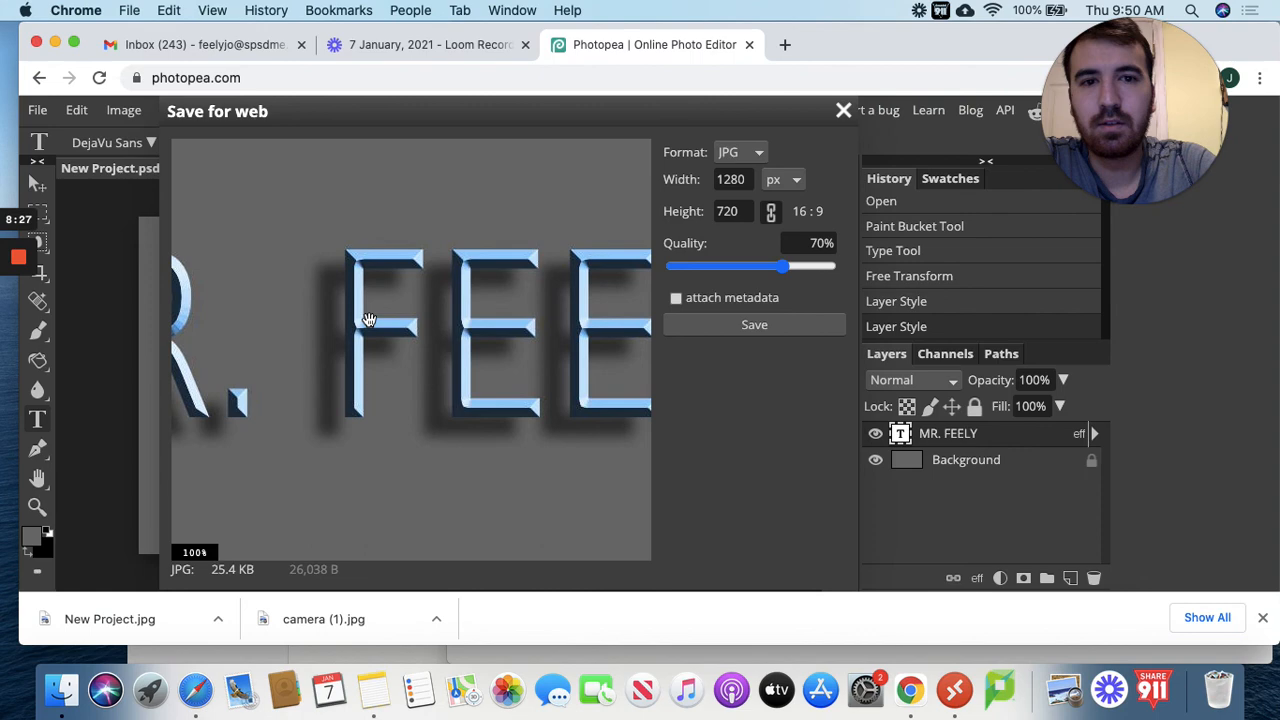
click(707, 326)
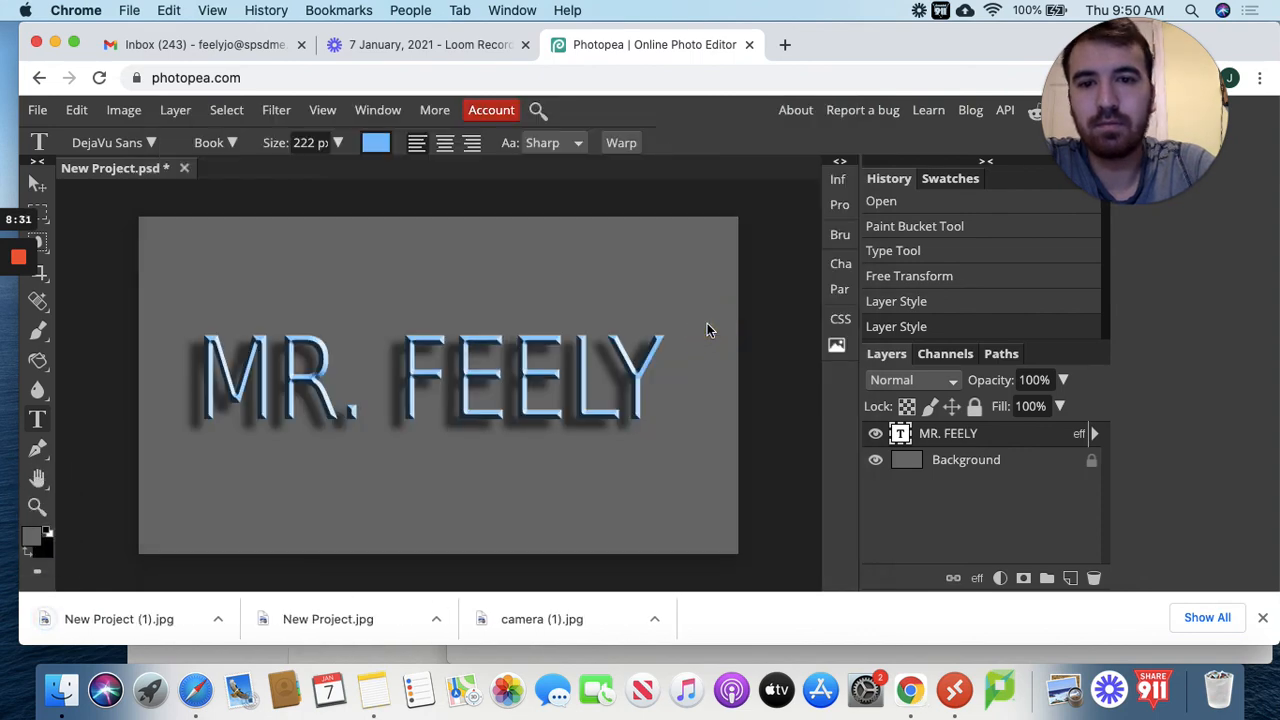
Show the exported New Project (1).jpg in the Downloads folder in Finder.
click(218, 620)
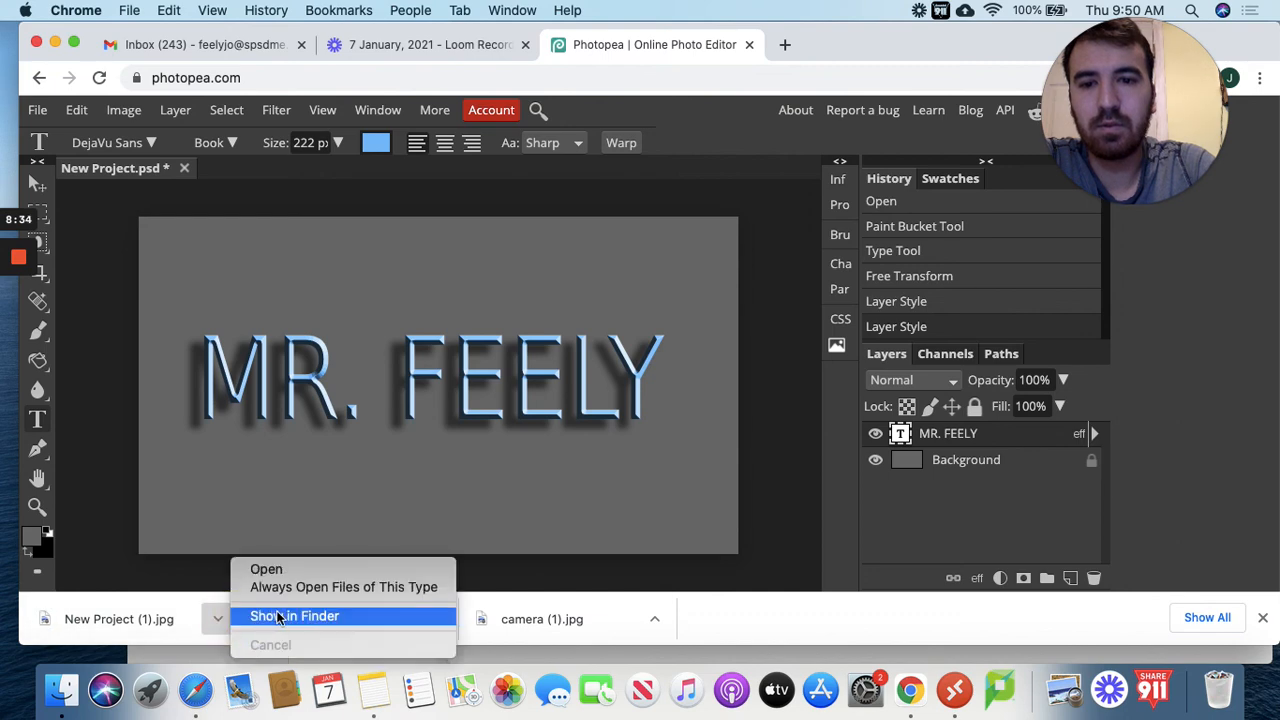
click(280, 617)
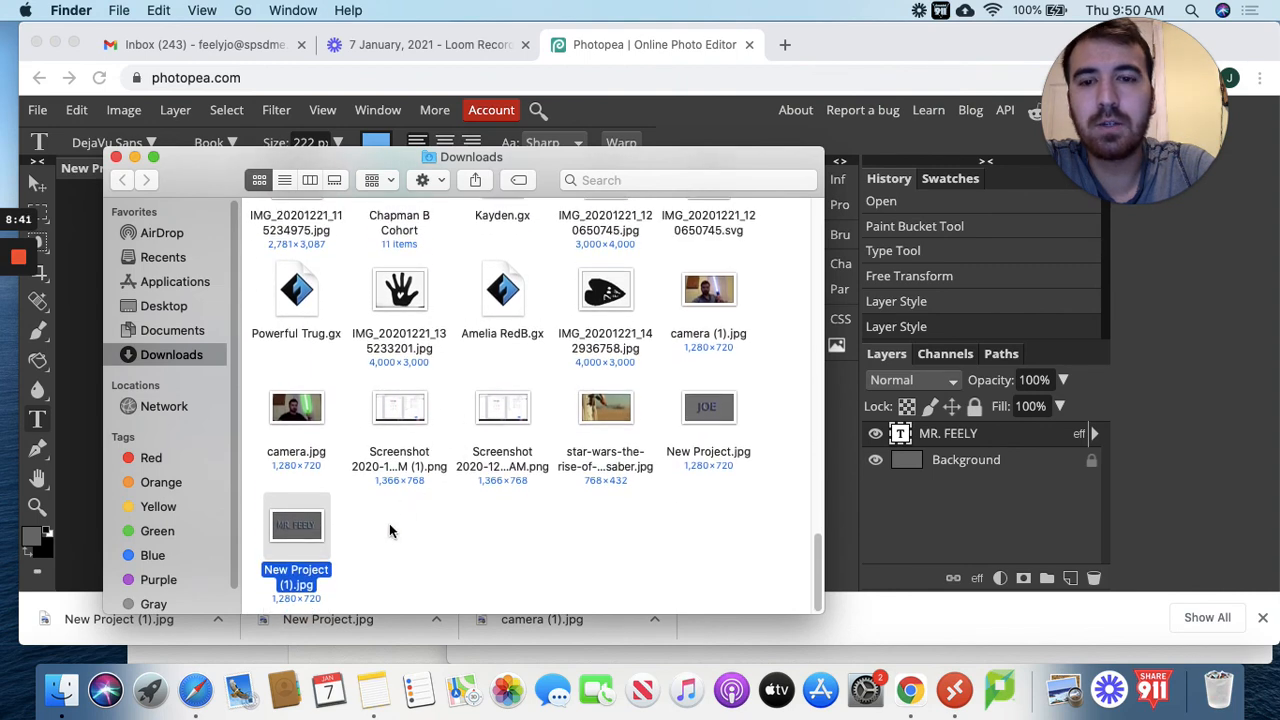
drag(553, 160, 575, 93)
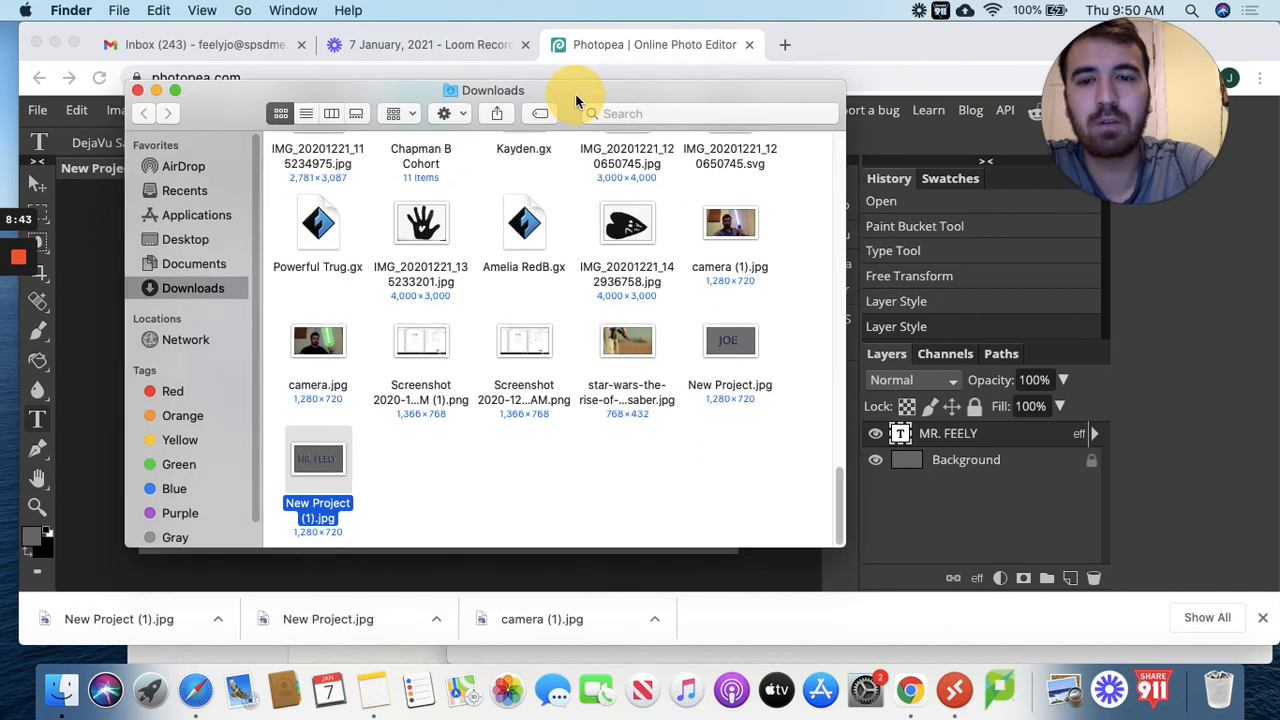
click(450, 478)
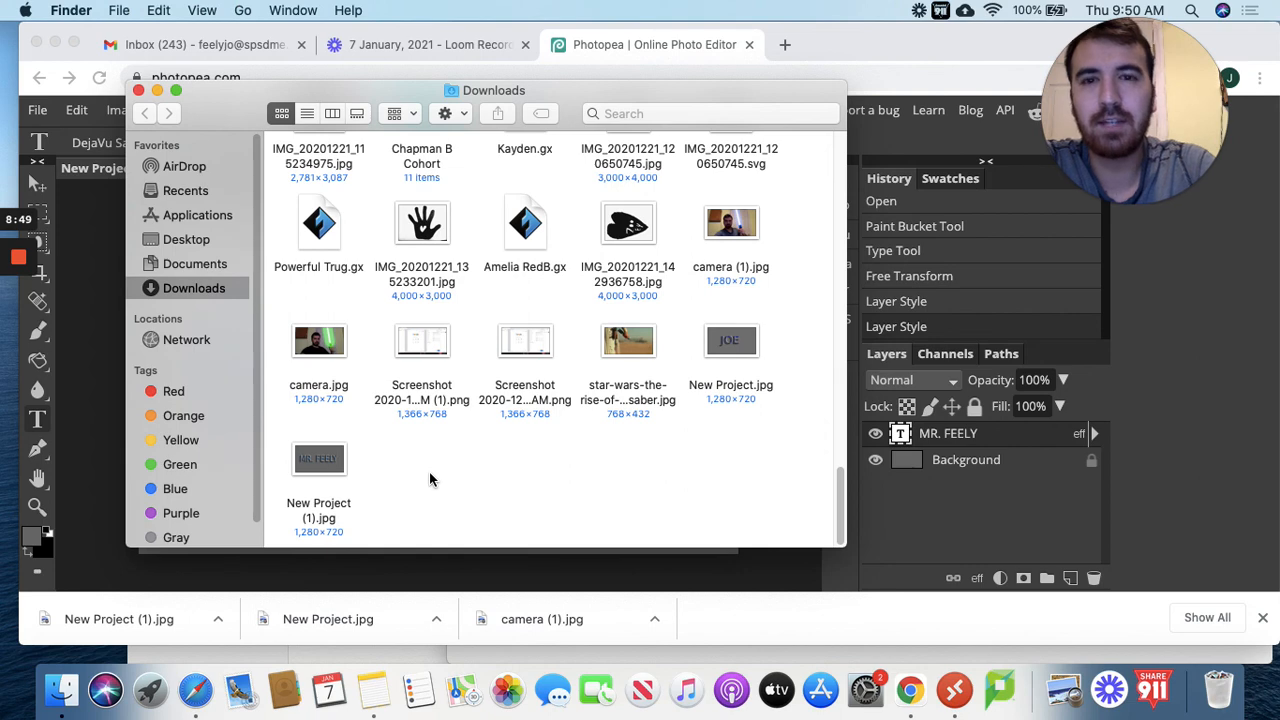
drag(220, 113, 245, 136)
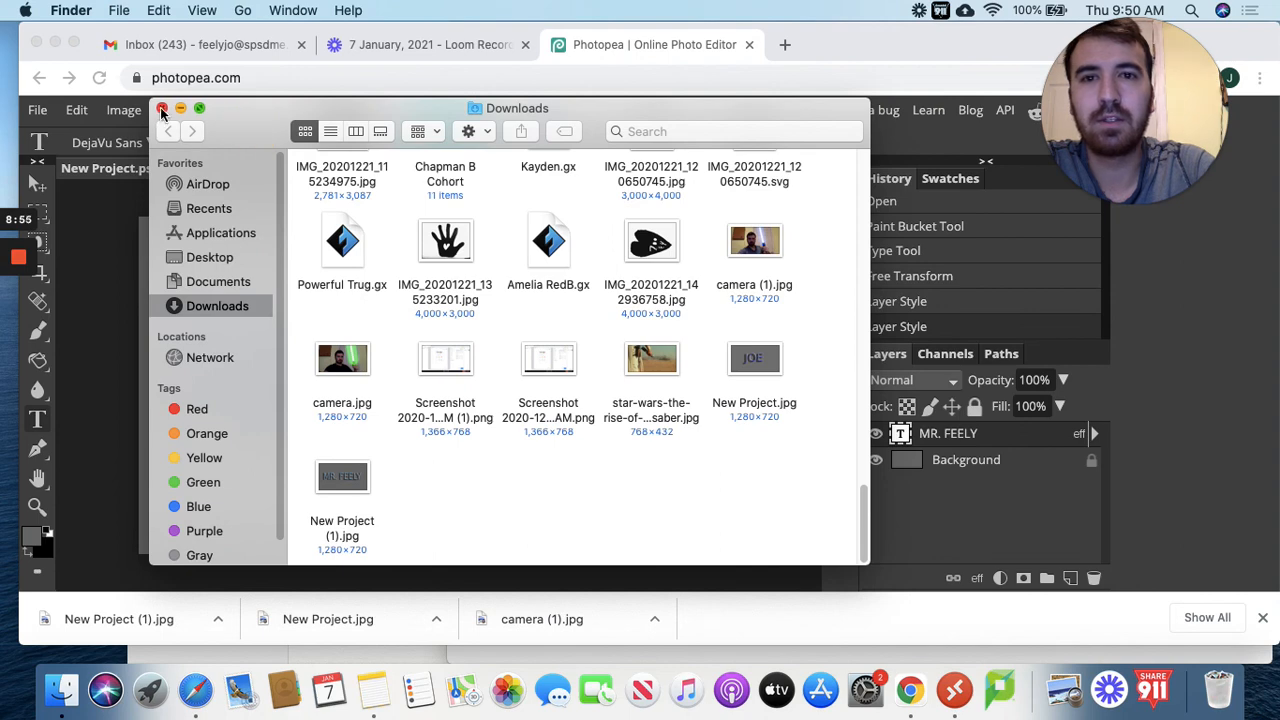
Open New Project (1).jpg in Preview to check it, and close both the image and the Downloads window.
double_click(343, 478)
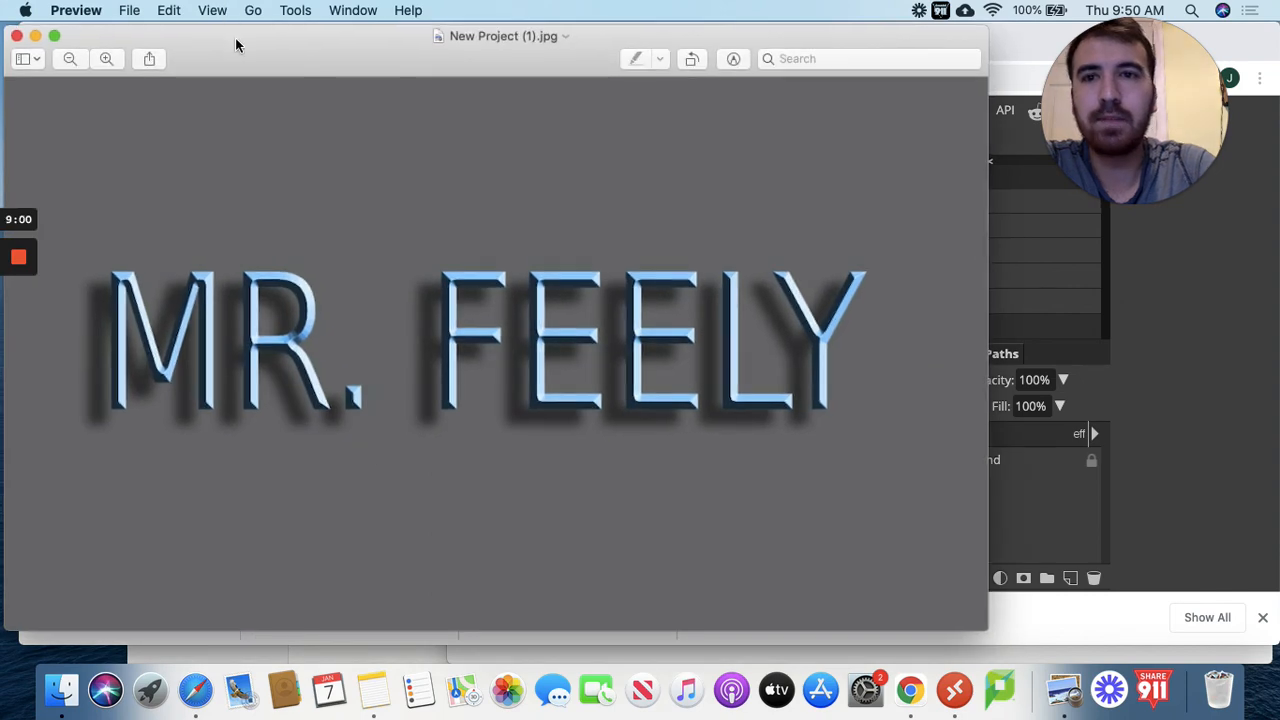
drag(236, 44, 382, 107)
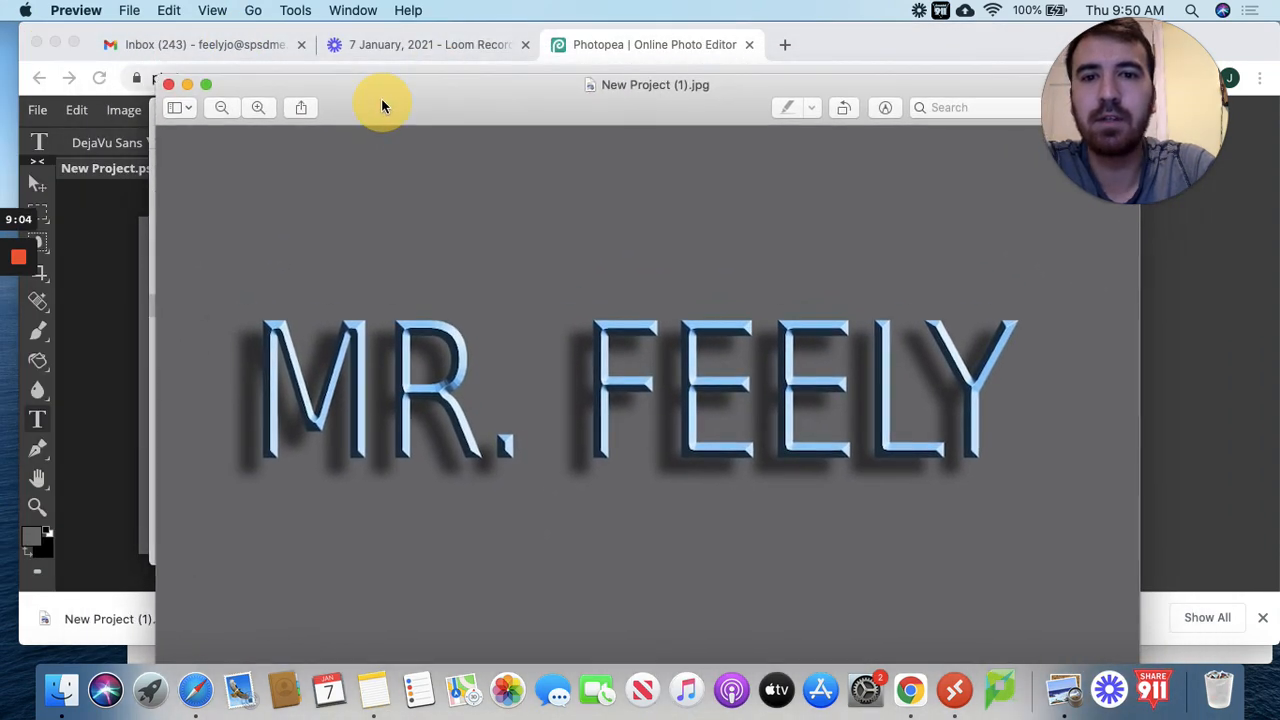
click(169, 85)
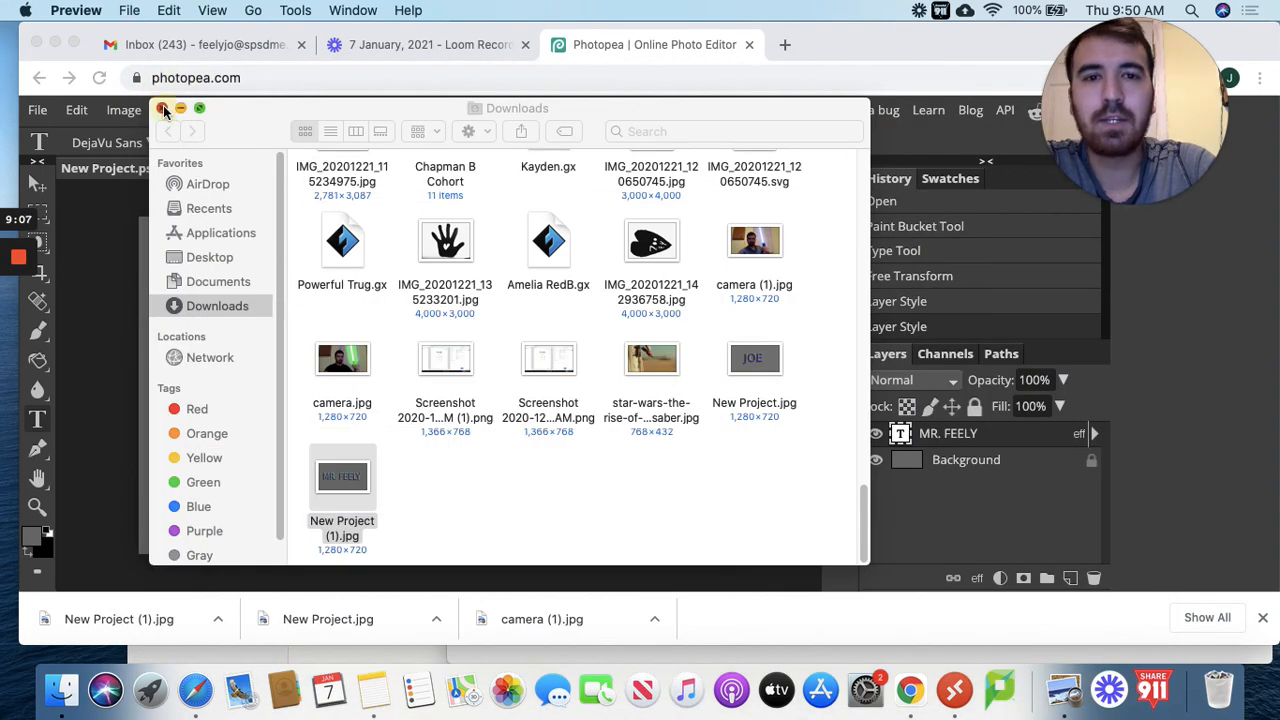
click(163, 108)
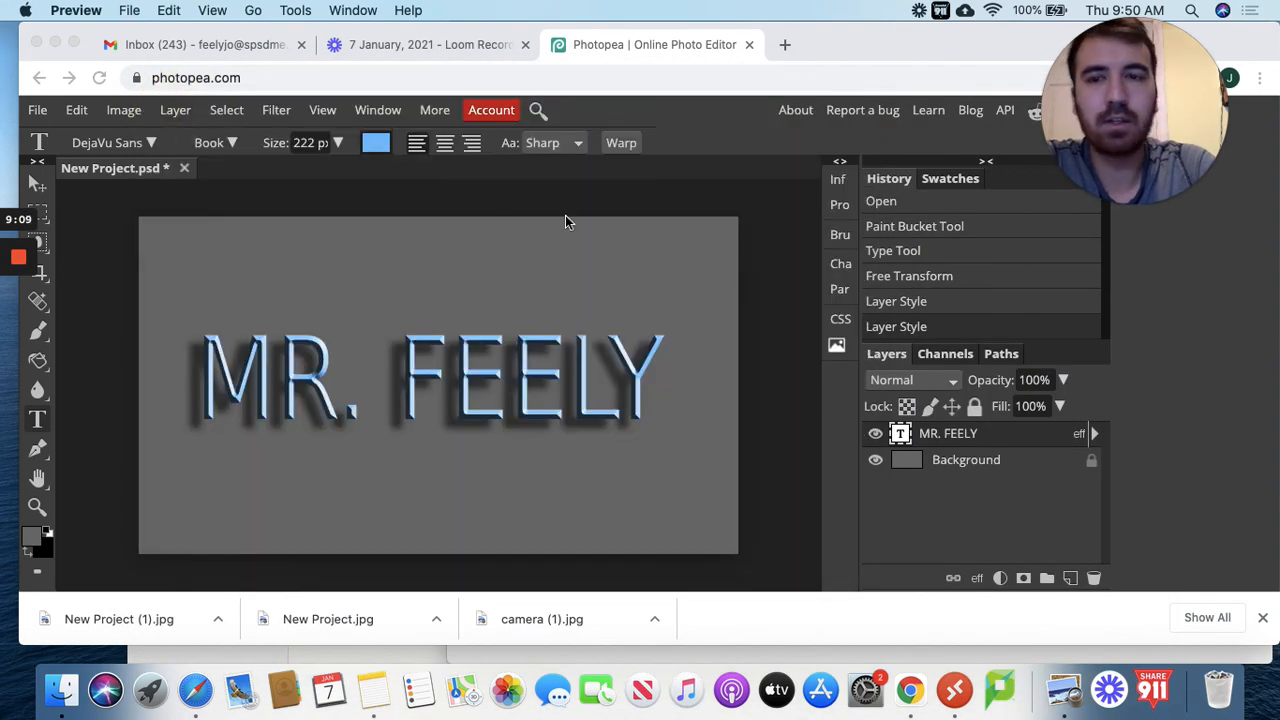